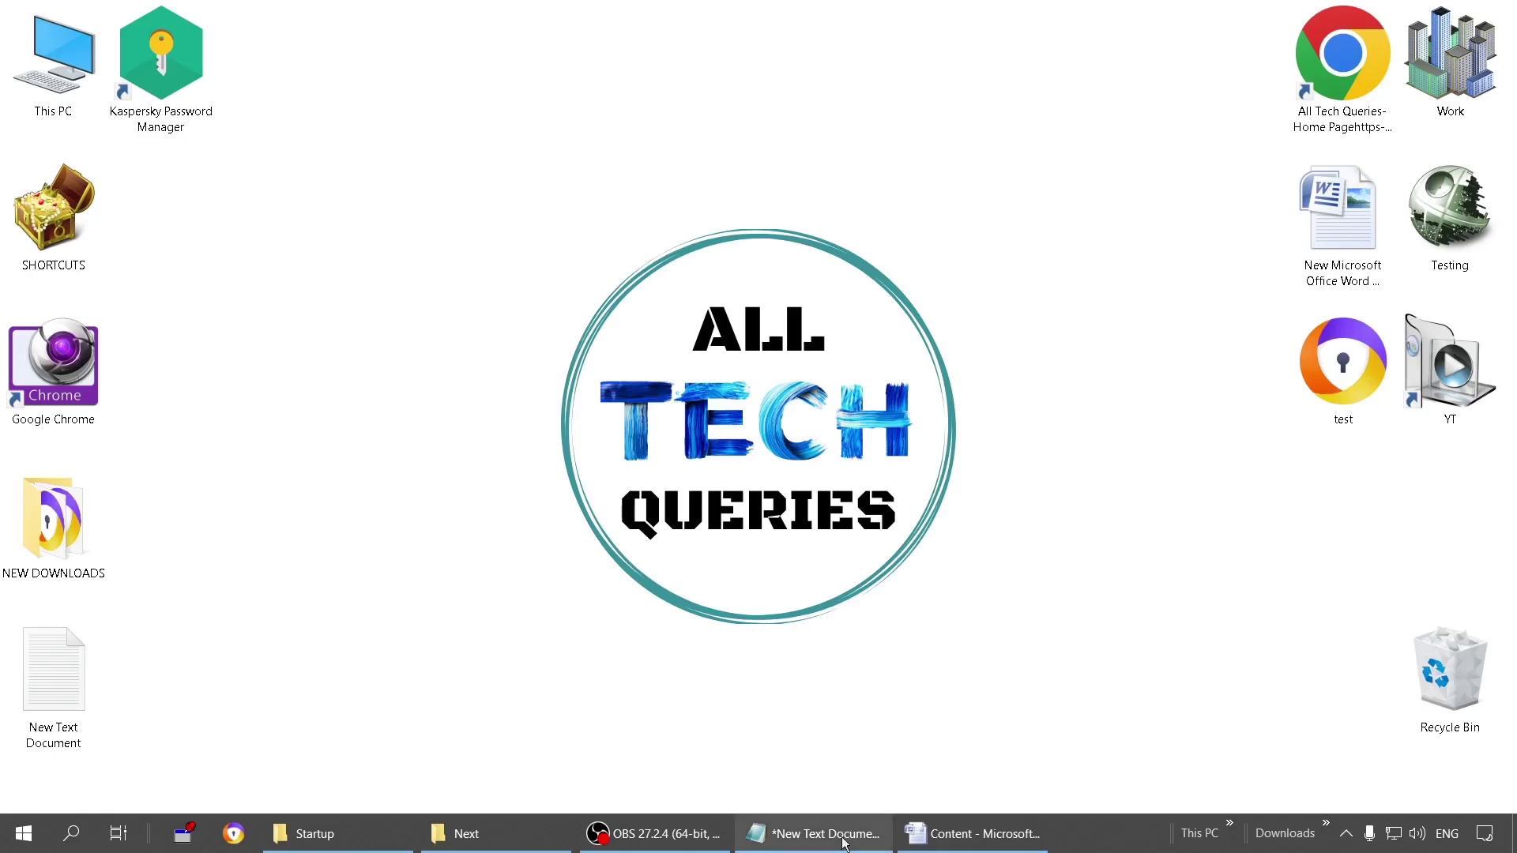
Step: Check the startup-fix notes, then open Settings > Apps > Startup
left_click(814, 833)
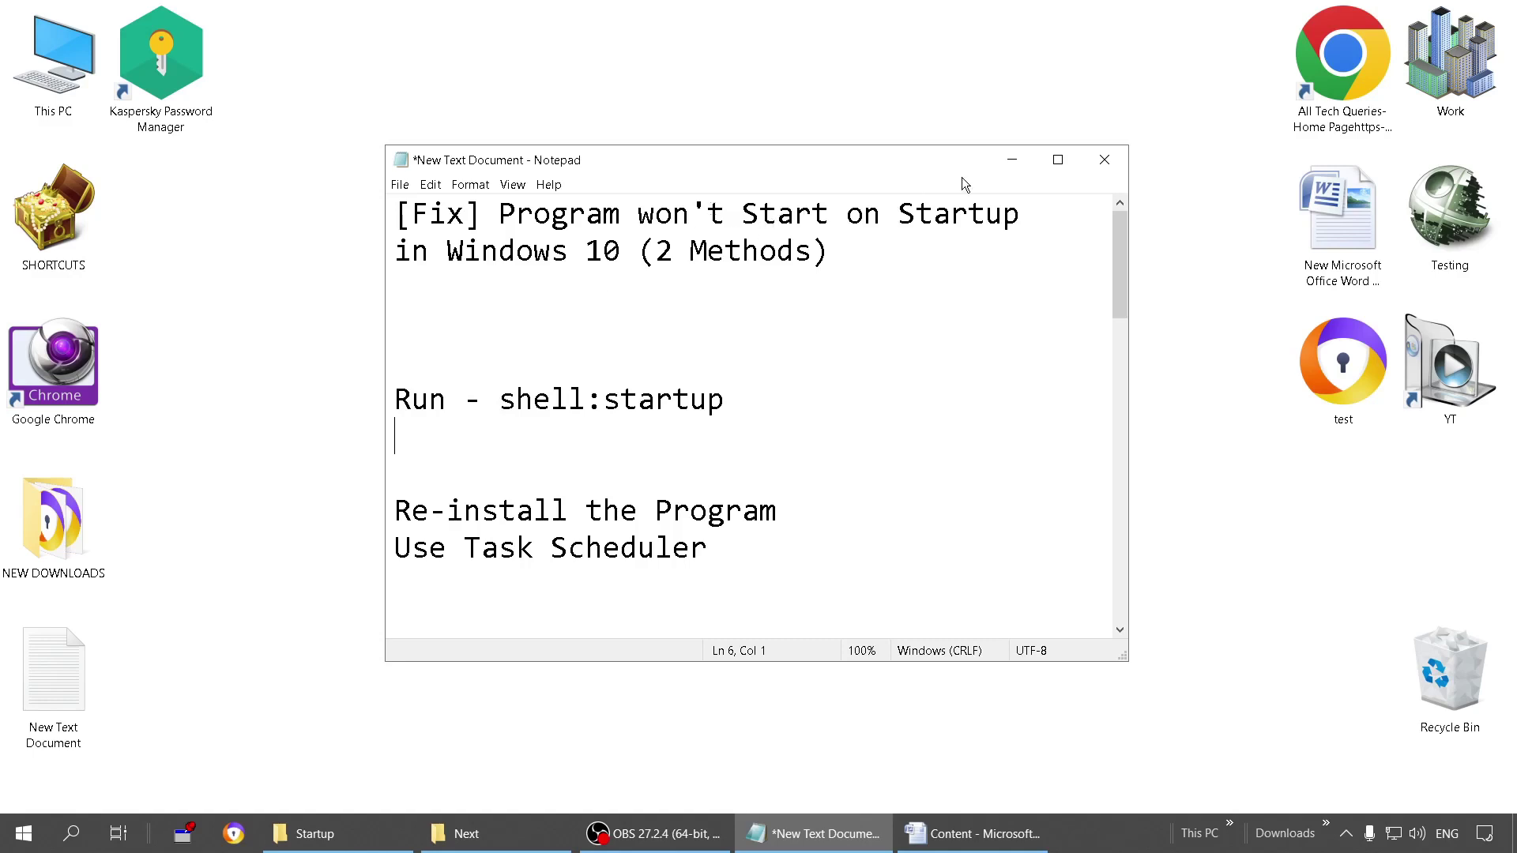
left_click(1014, 162)
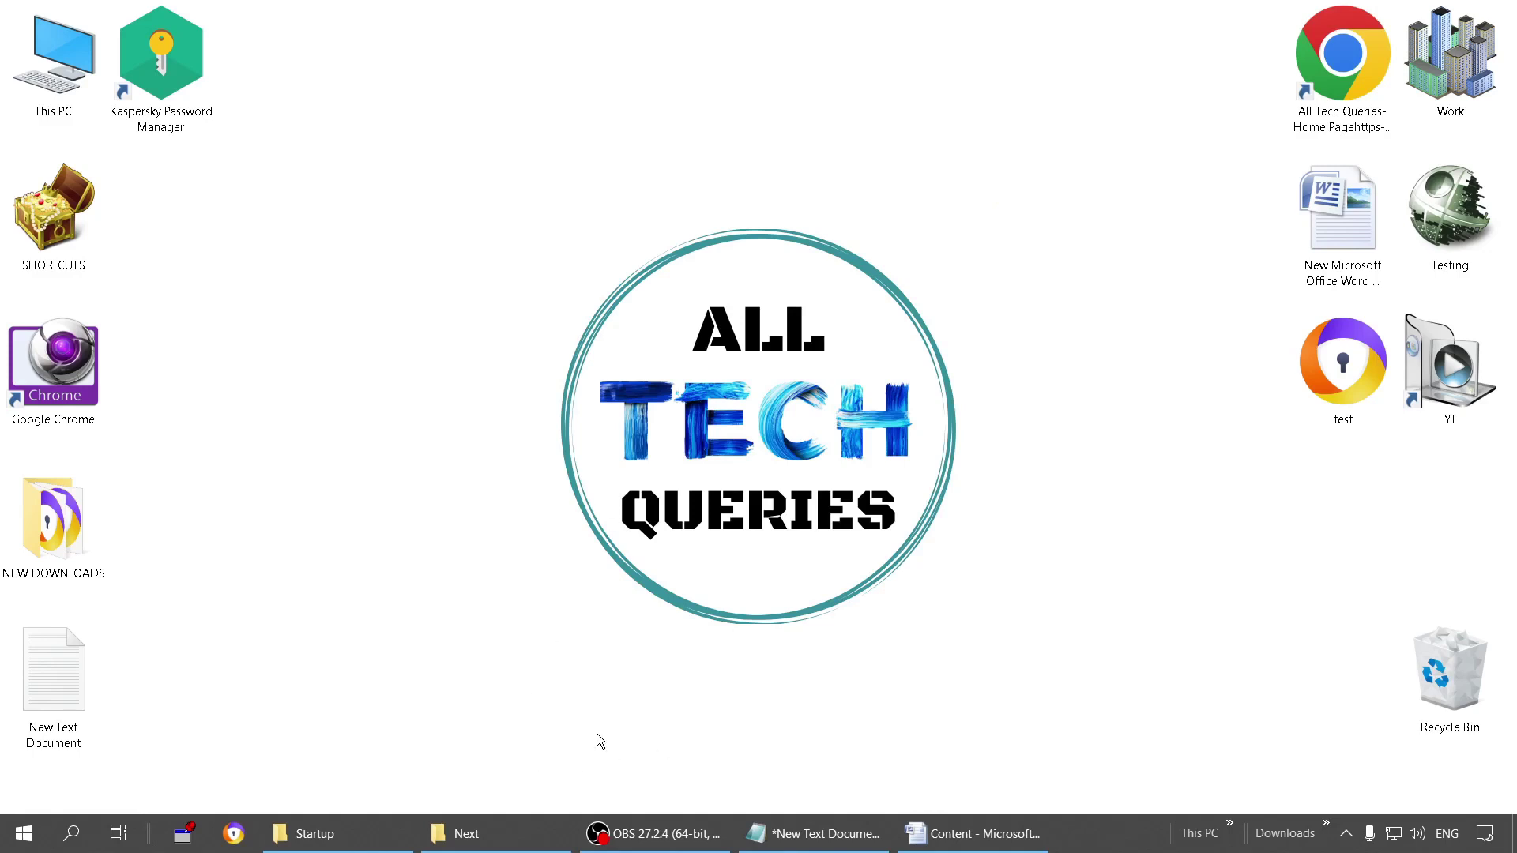
mouse_move(795, 848)
left_click(22, 834)
left_click(20, 757)
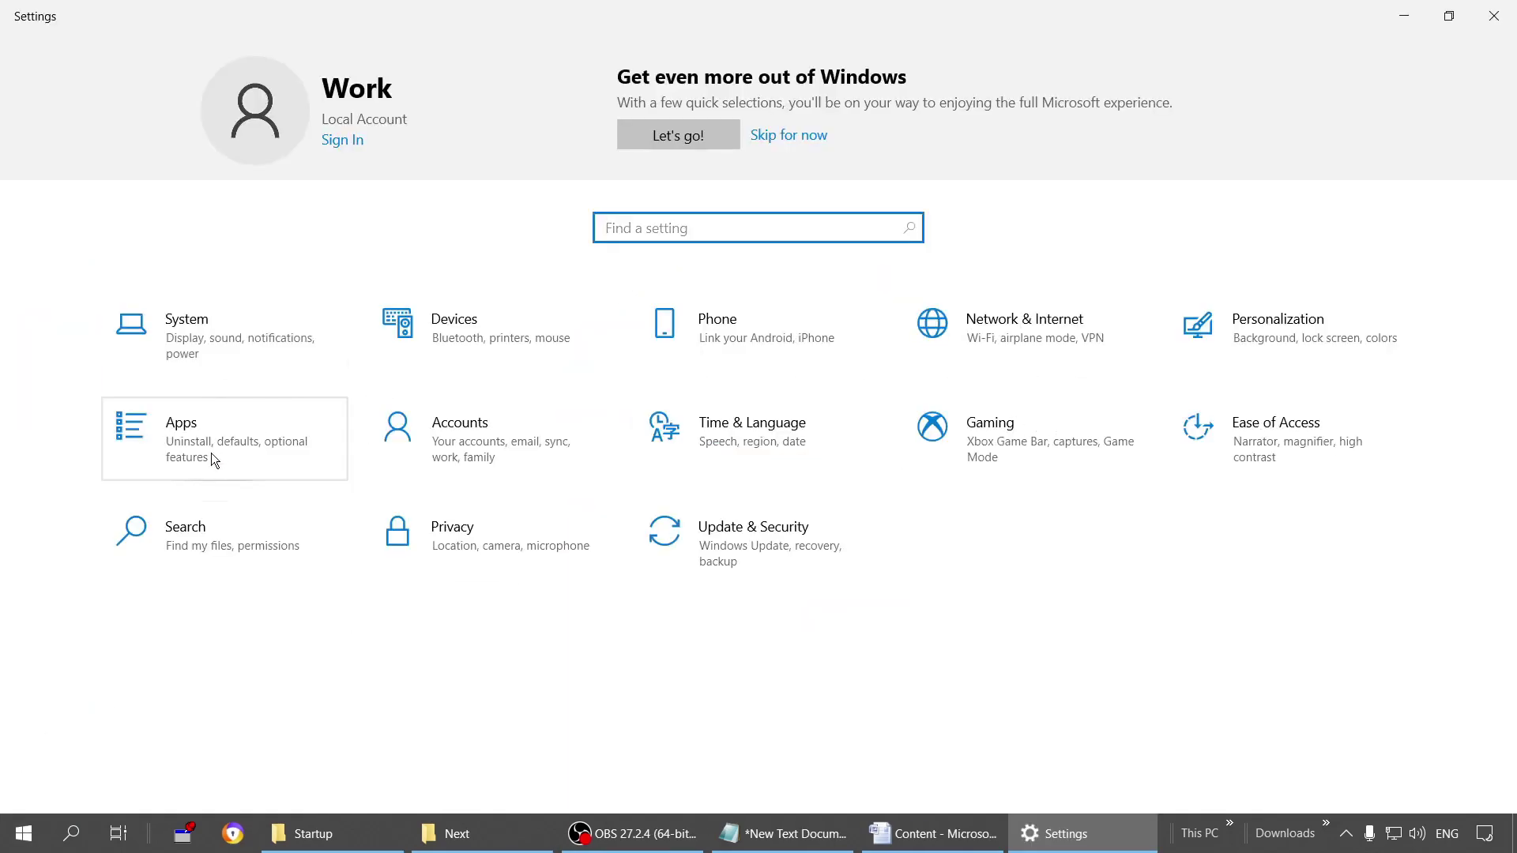
left_click(225, 447)
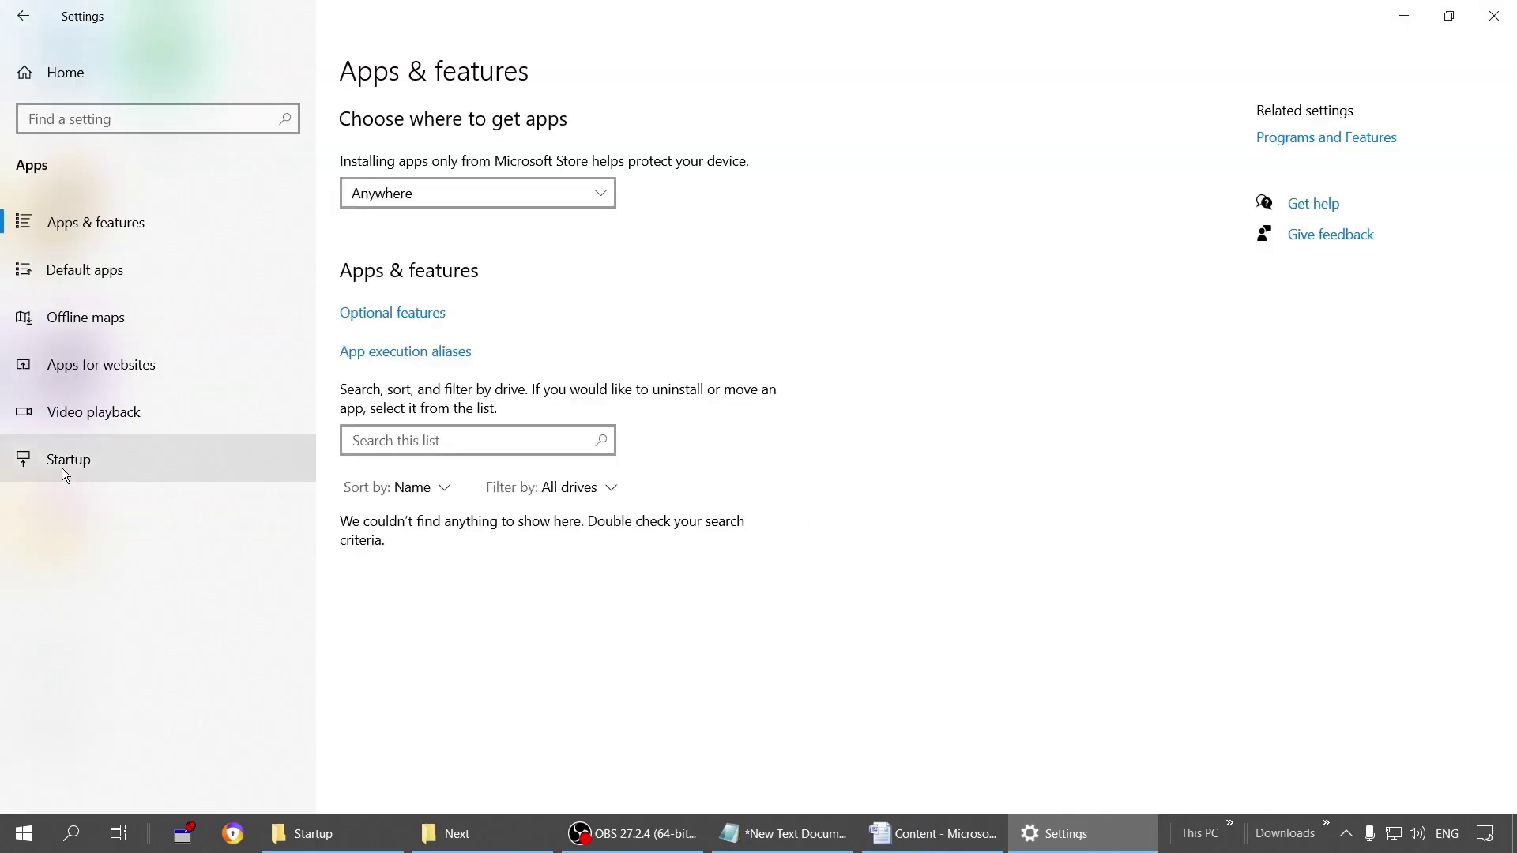
left_click(62, 468)
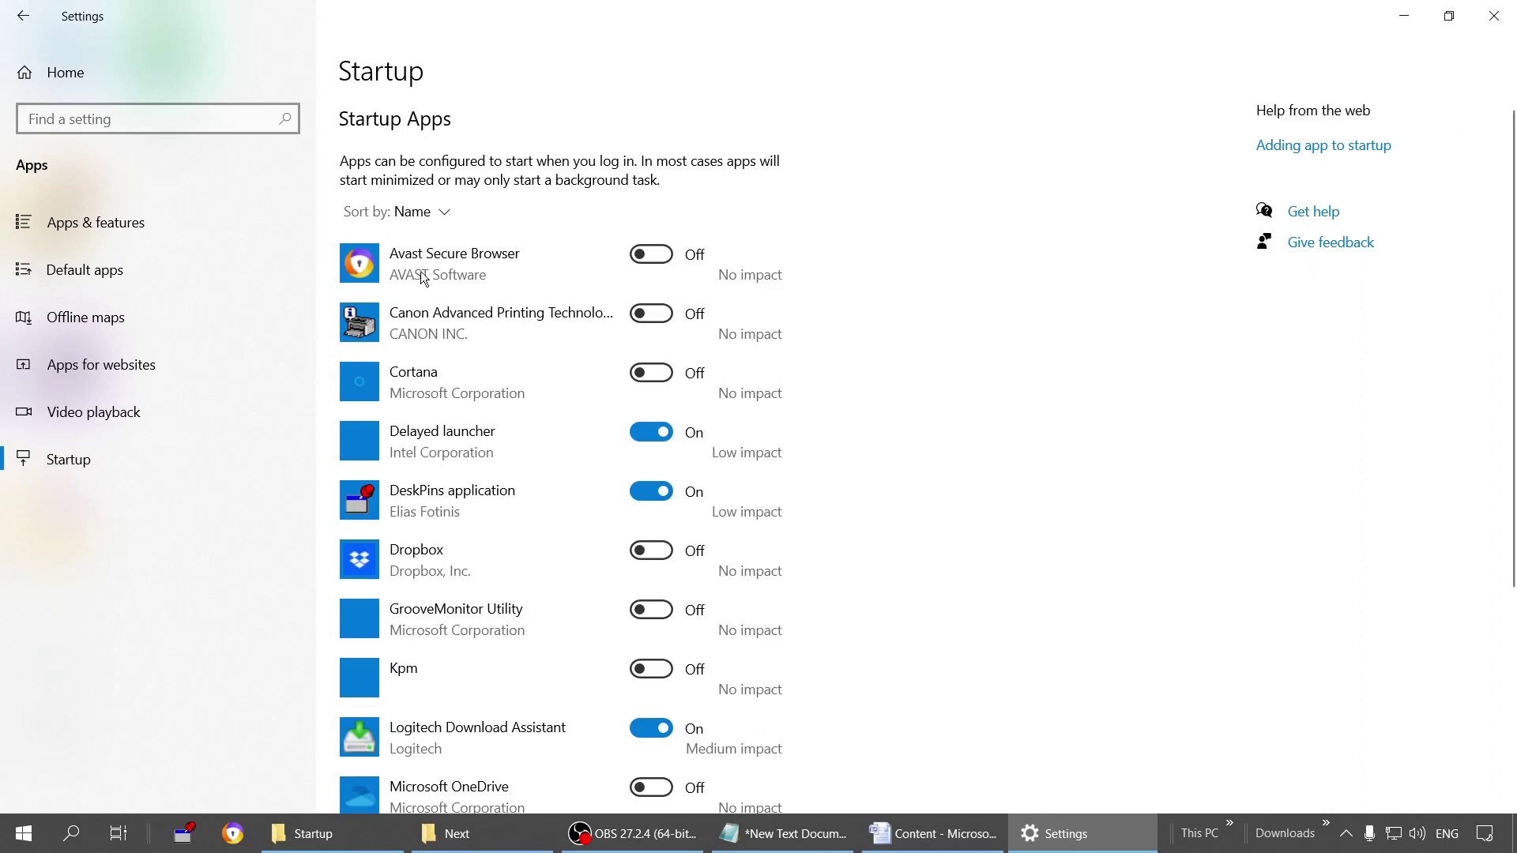
Step: Scroll through the Startup Apps list to review each app's state and impact
scroll(553, 506, "down", 3)
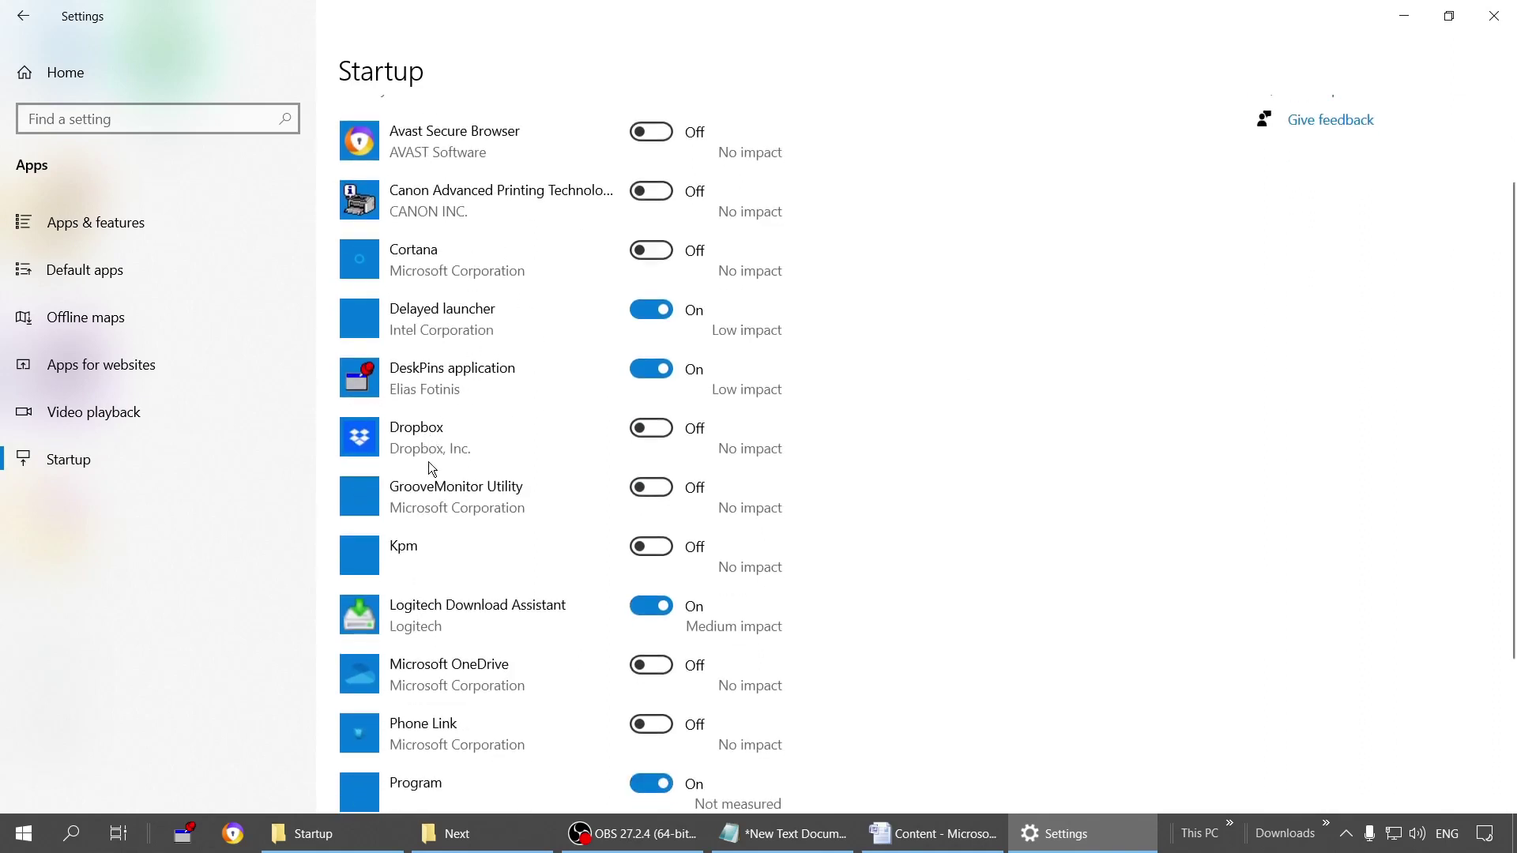
scroll(461, 496, "down", 5)
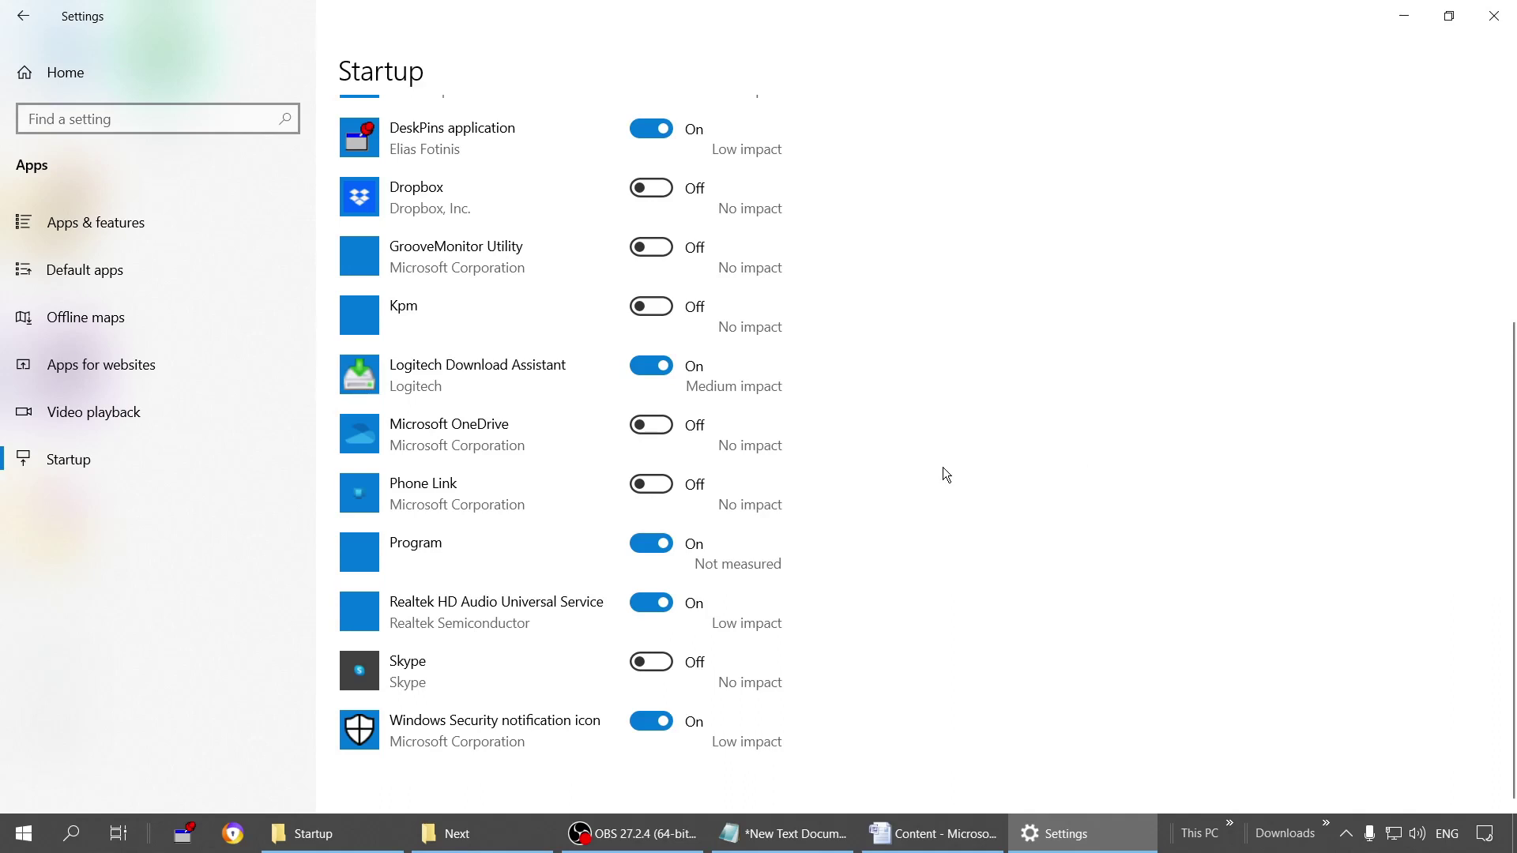
scroll(942, 467, "up", 5)
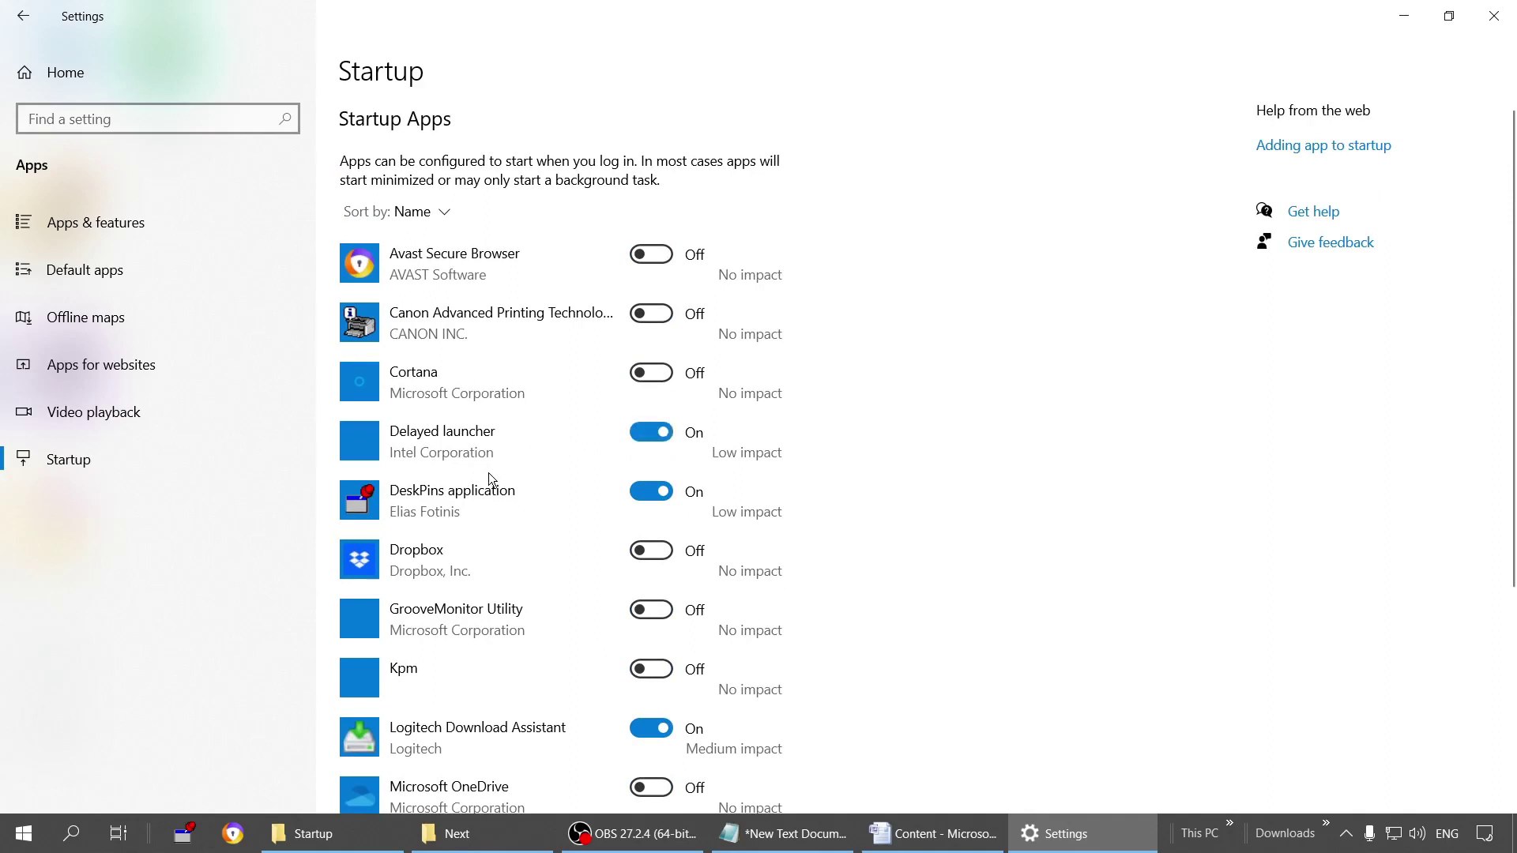
scroll(486, 493, "down", 2)
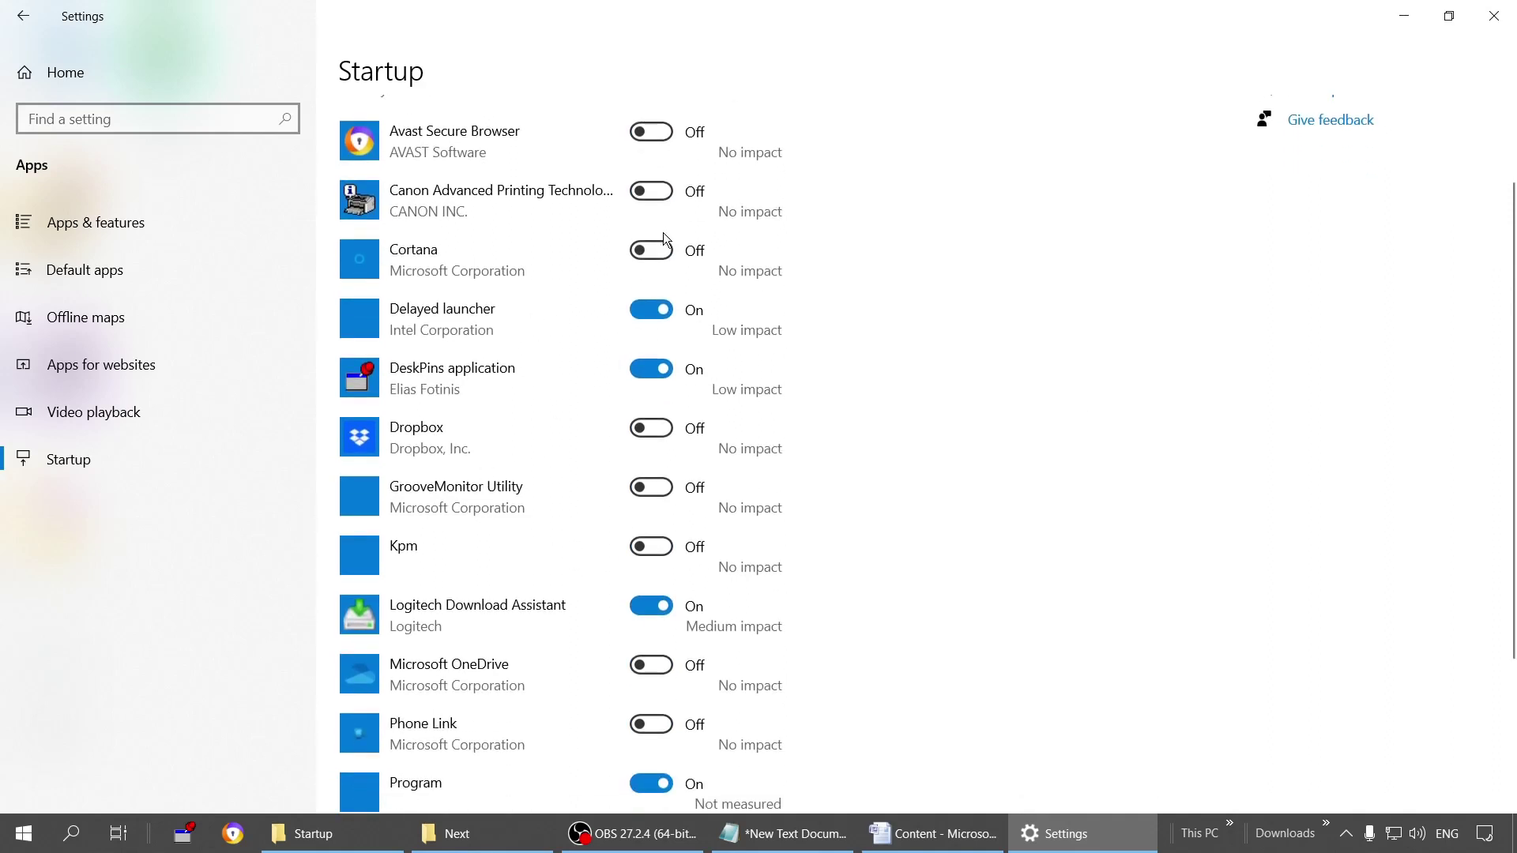
scroll(666, 253, "down", 4)
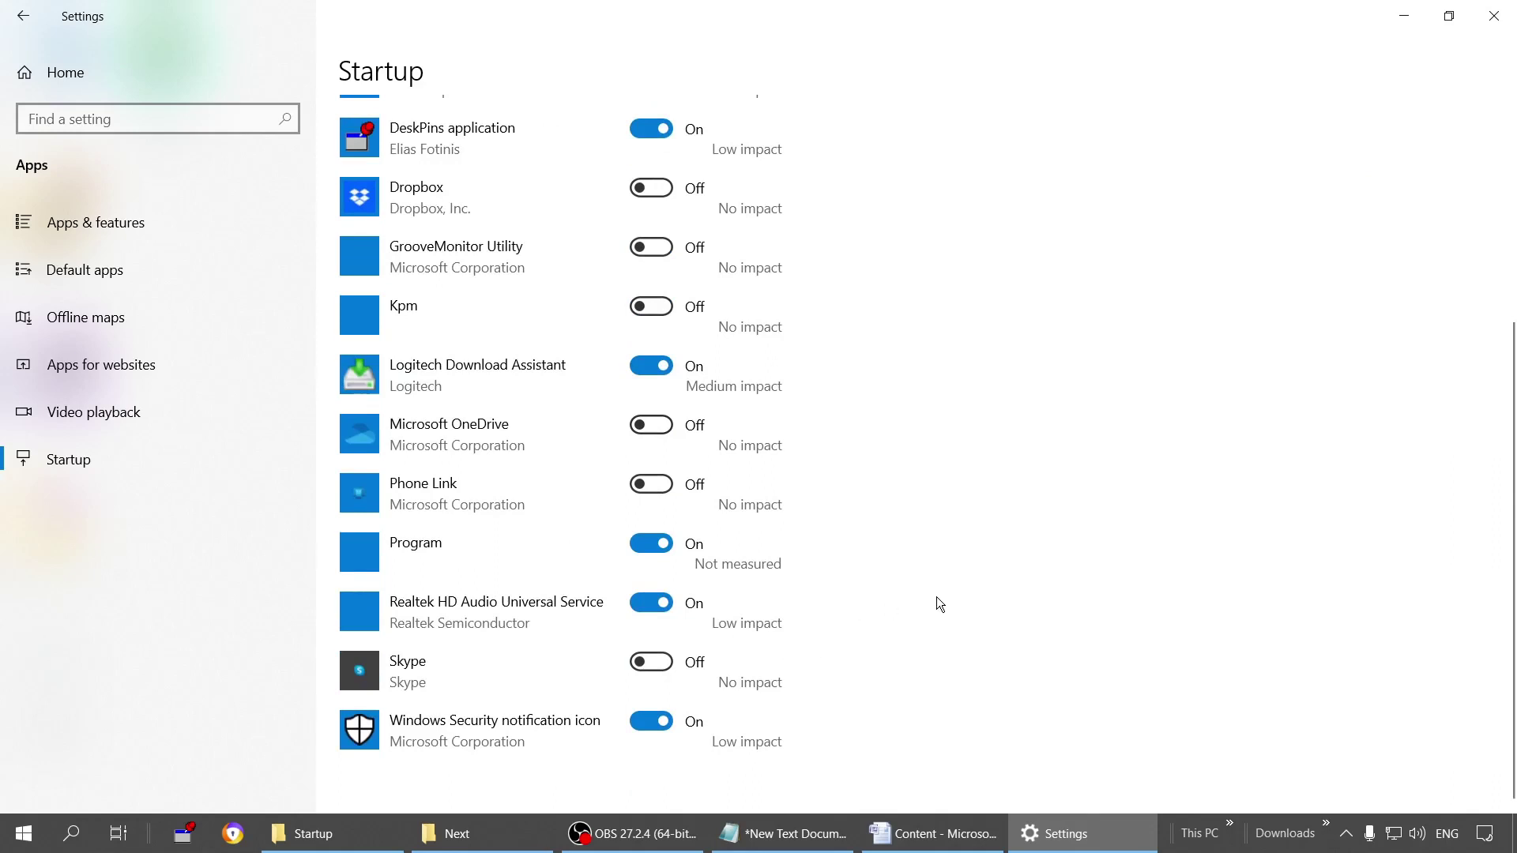
scroll(565, 536, "up", 4)
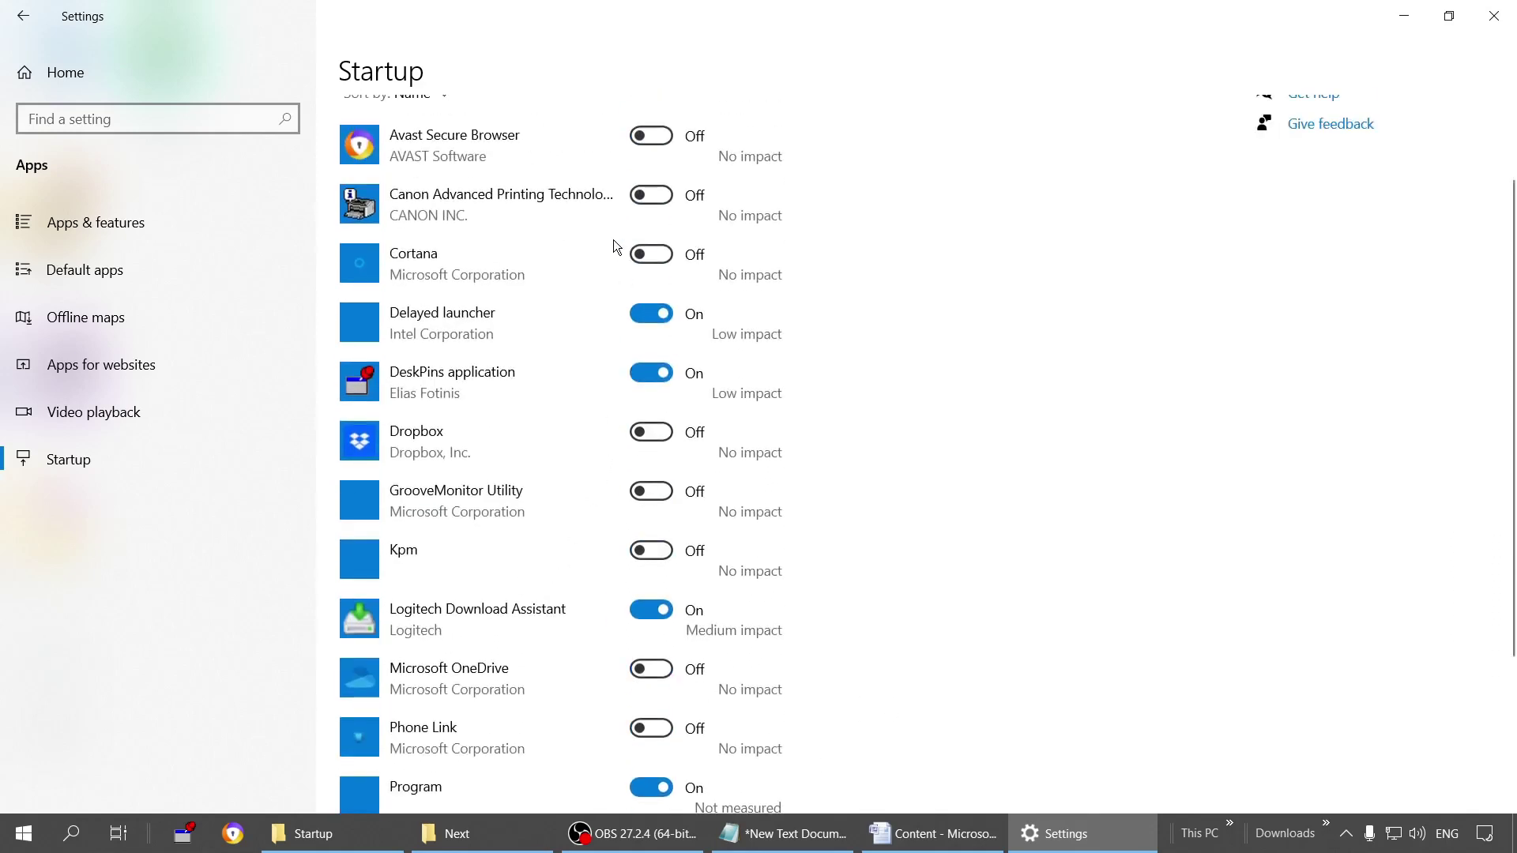
scroll(612, 246, "up", 2)
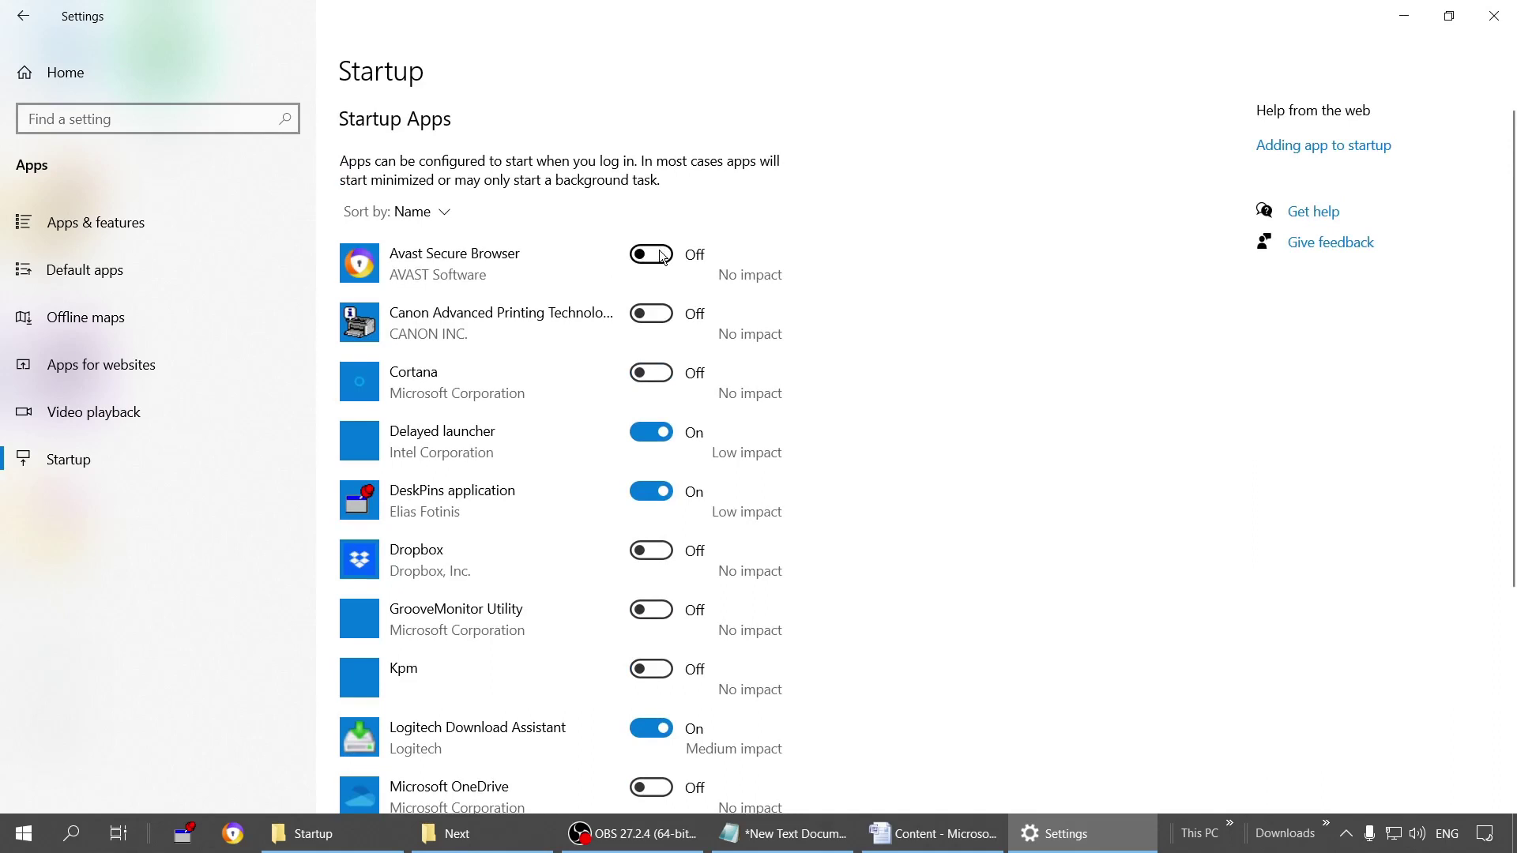
Step: Switch Avast Secure Browser's startup toggle On, review the list, then bring up Kaspersky Password Manager
left_click(652, 255)
scroll(624, 391, "down", 5)
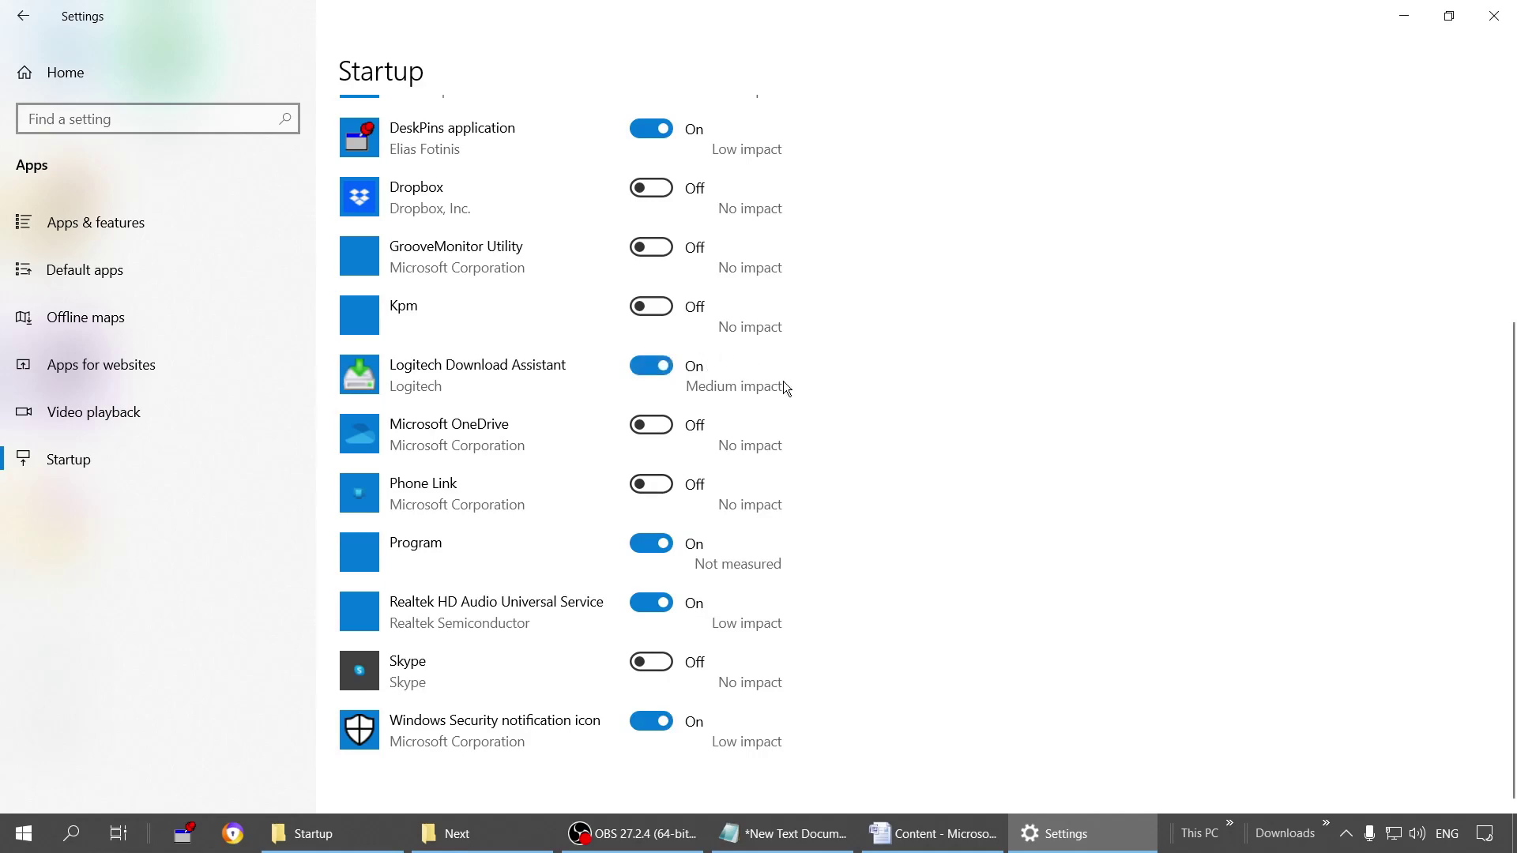
scroll(784, 381, "up", 5)
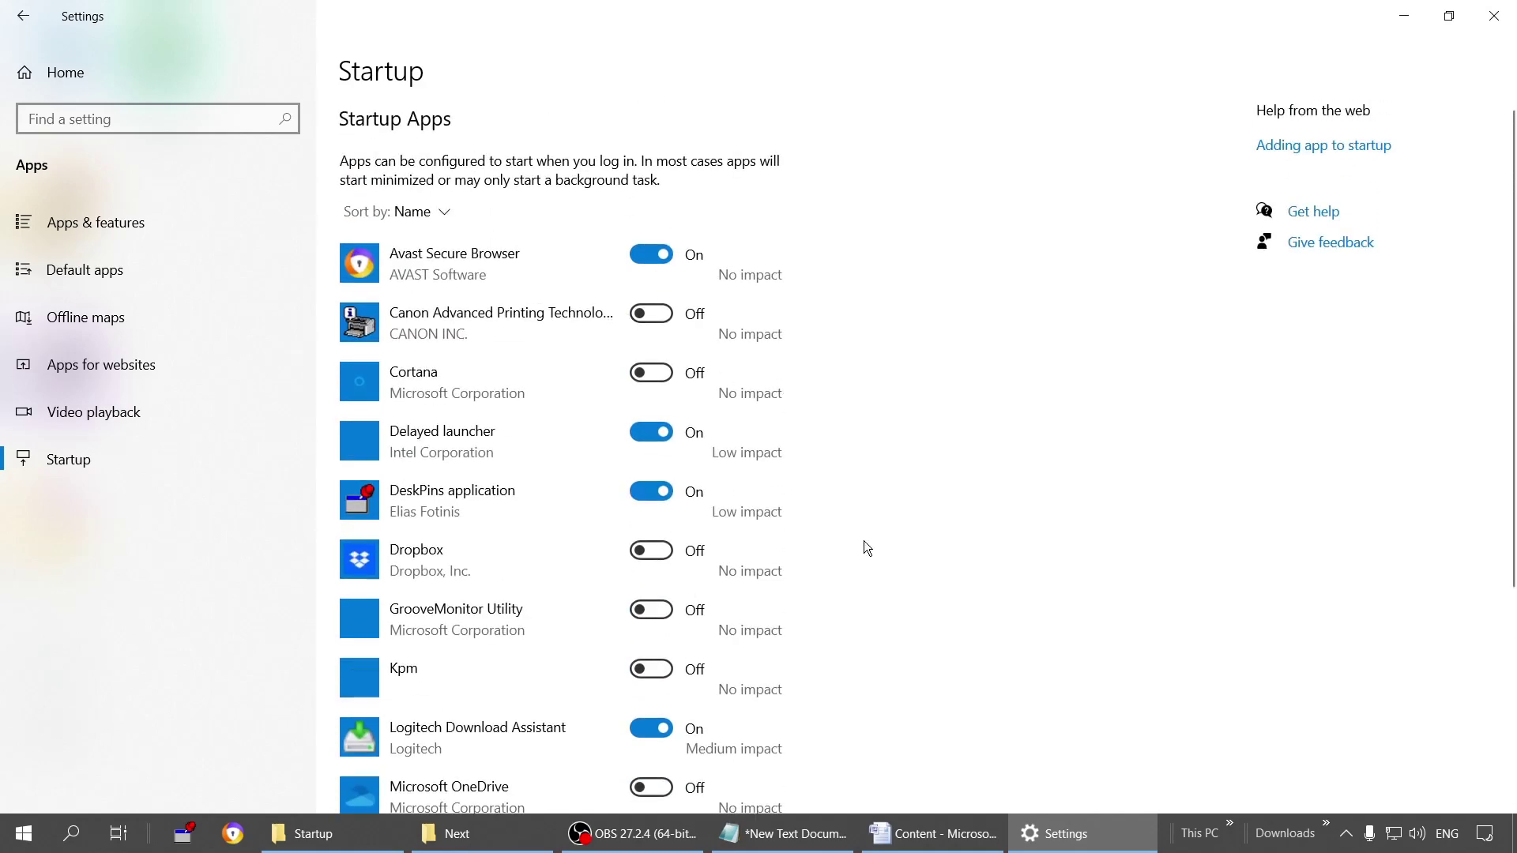
scroll(454, 742, "down", 5)
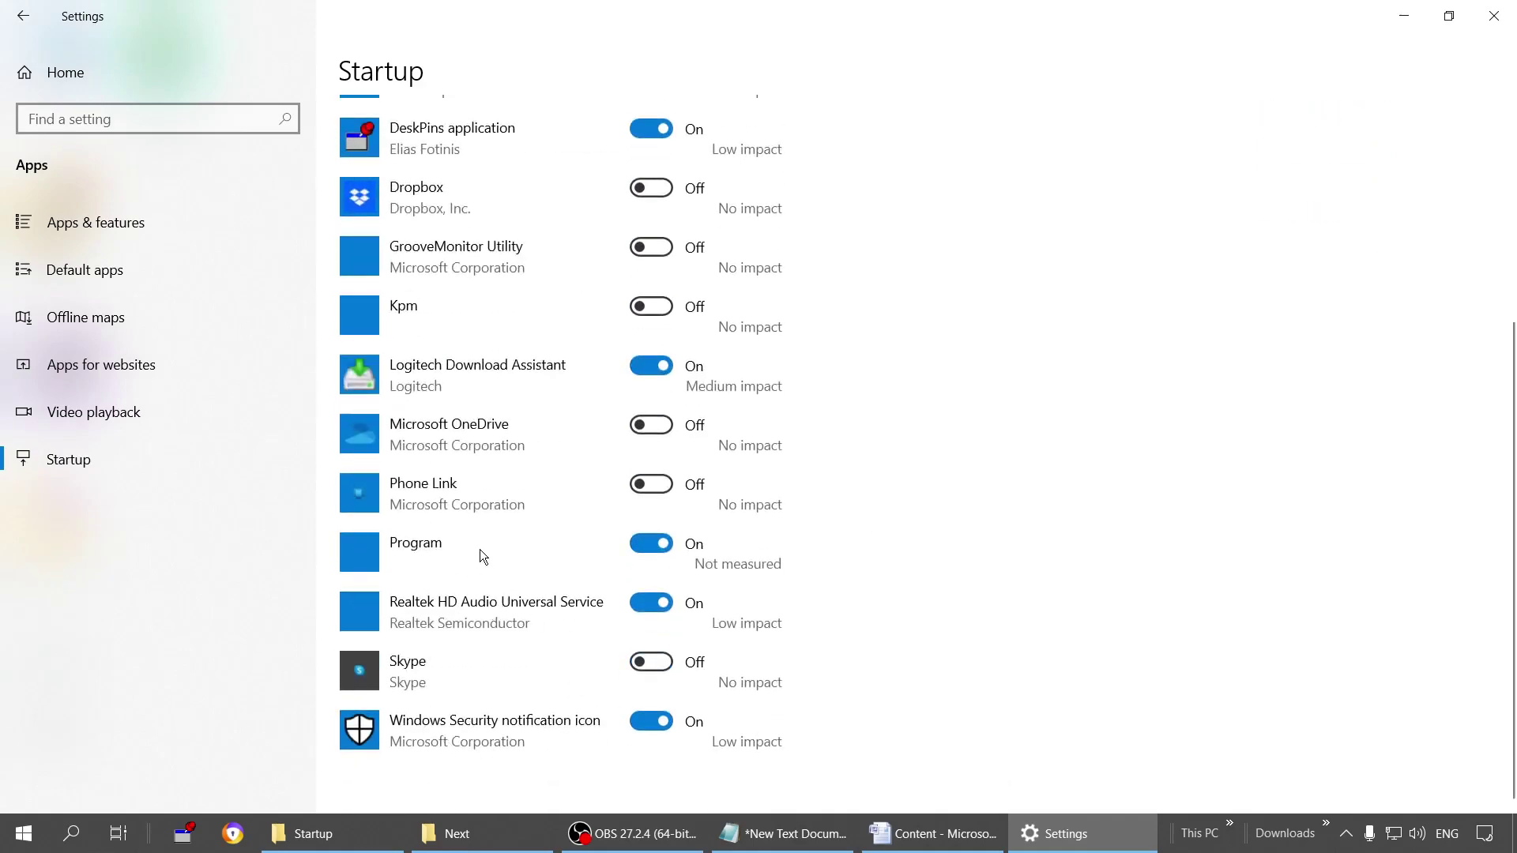
scroll(474, 585, "up", 4)
scroll(467, 614, "up", 1)
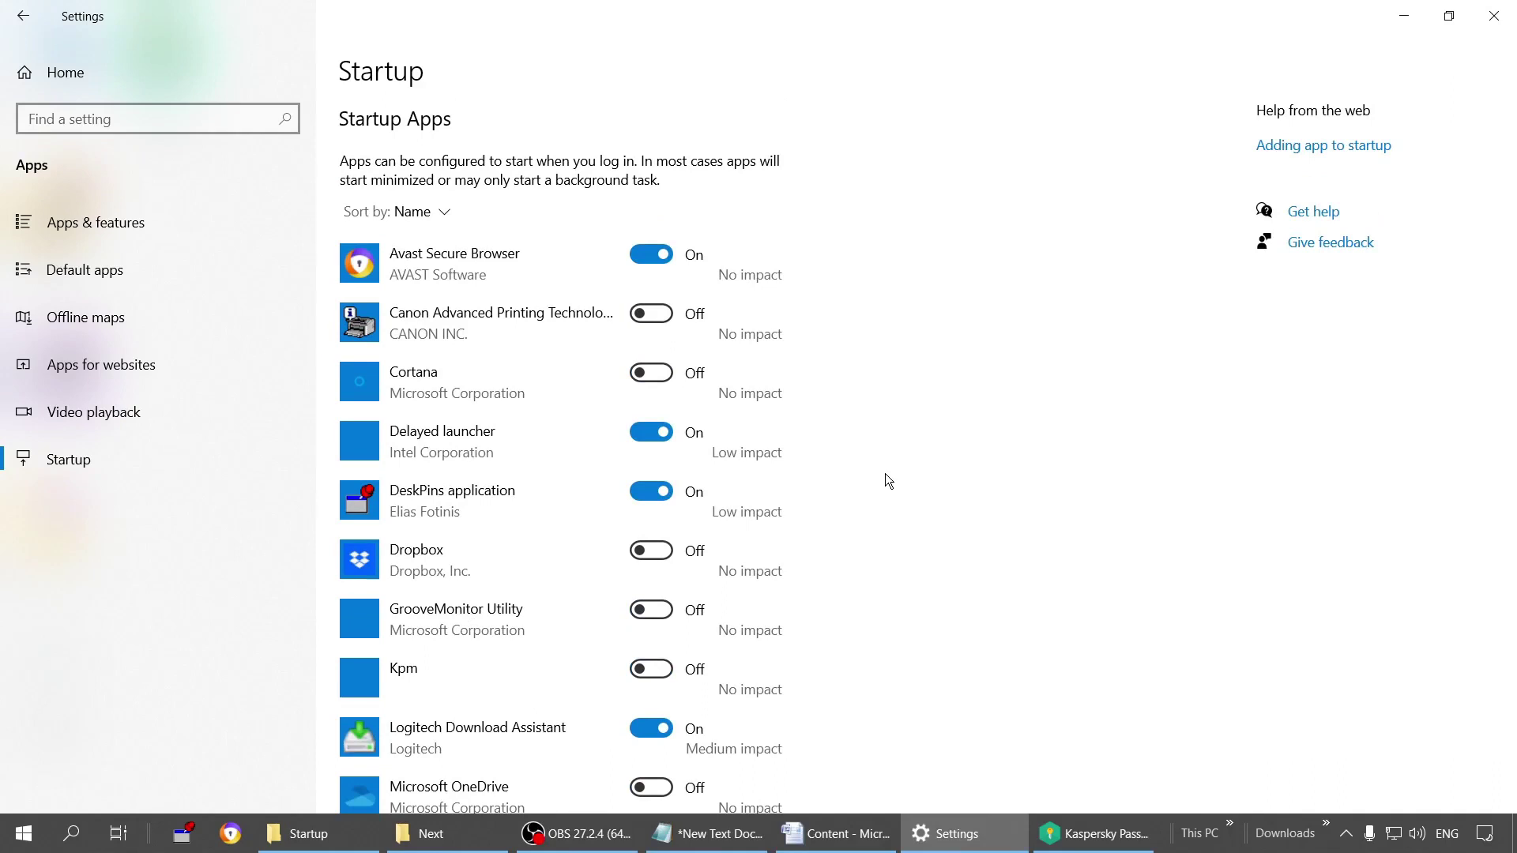
left_click(1094, 833)
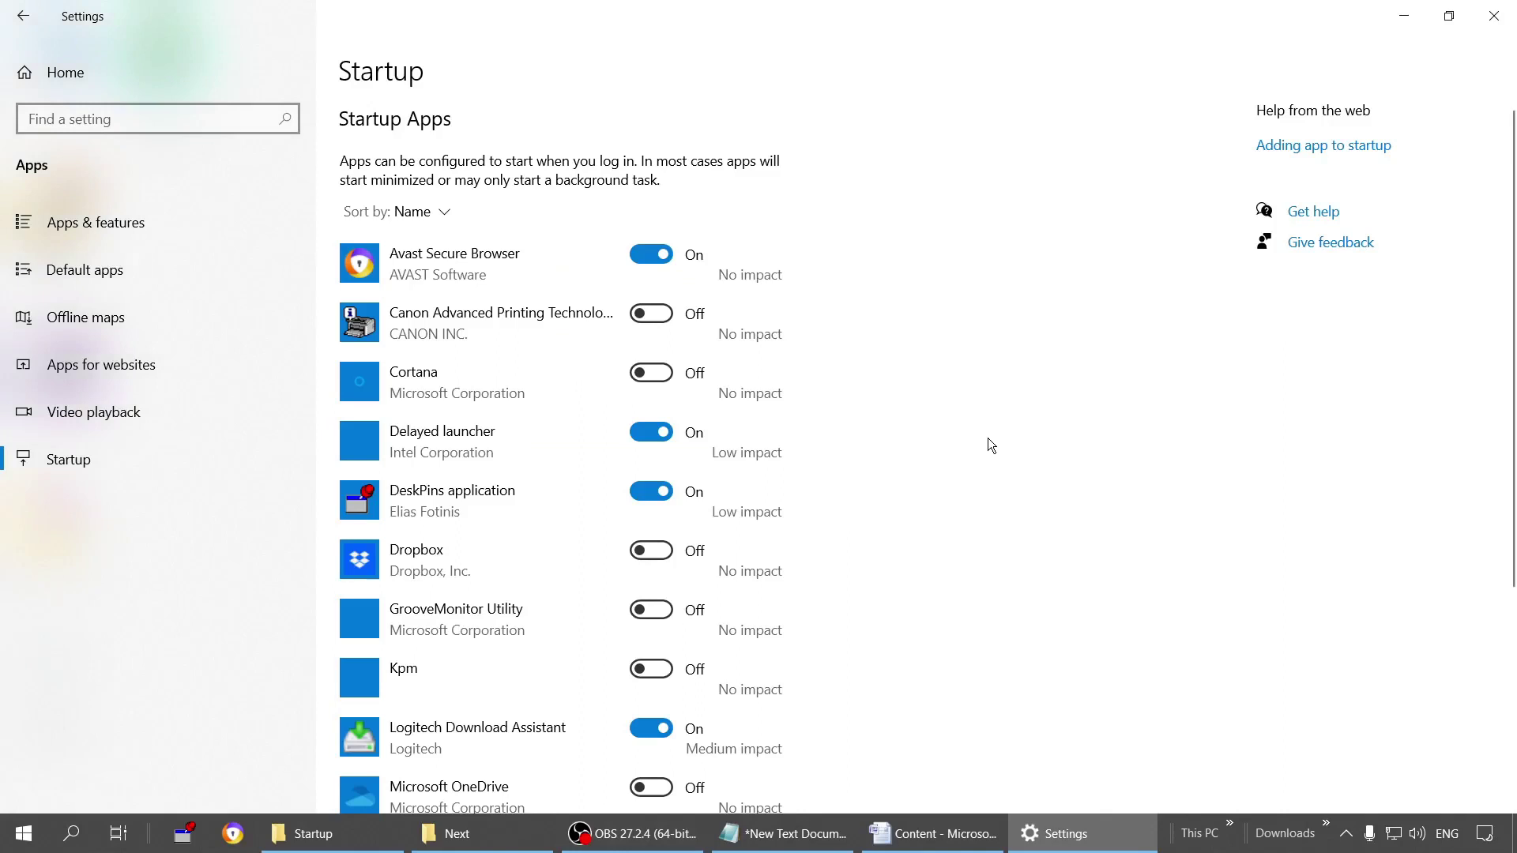
Step: Hide Settings and open Chrome's install folder from the desktop shortcut's file location
left_click(1403, 14)
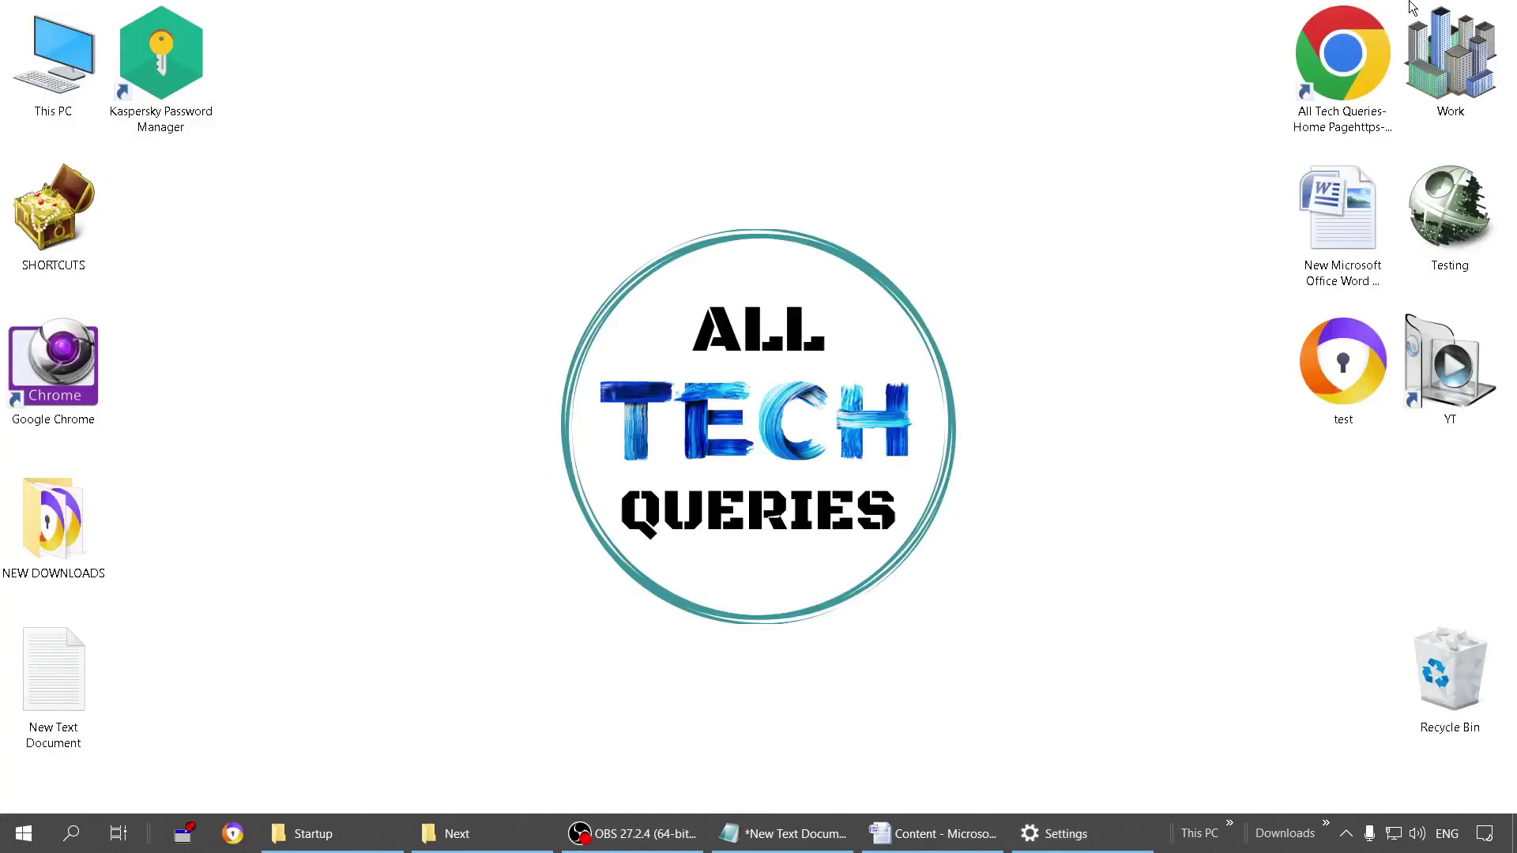
right_click(71, 379)
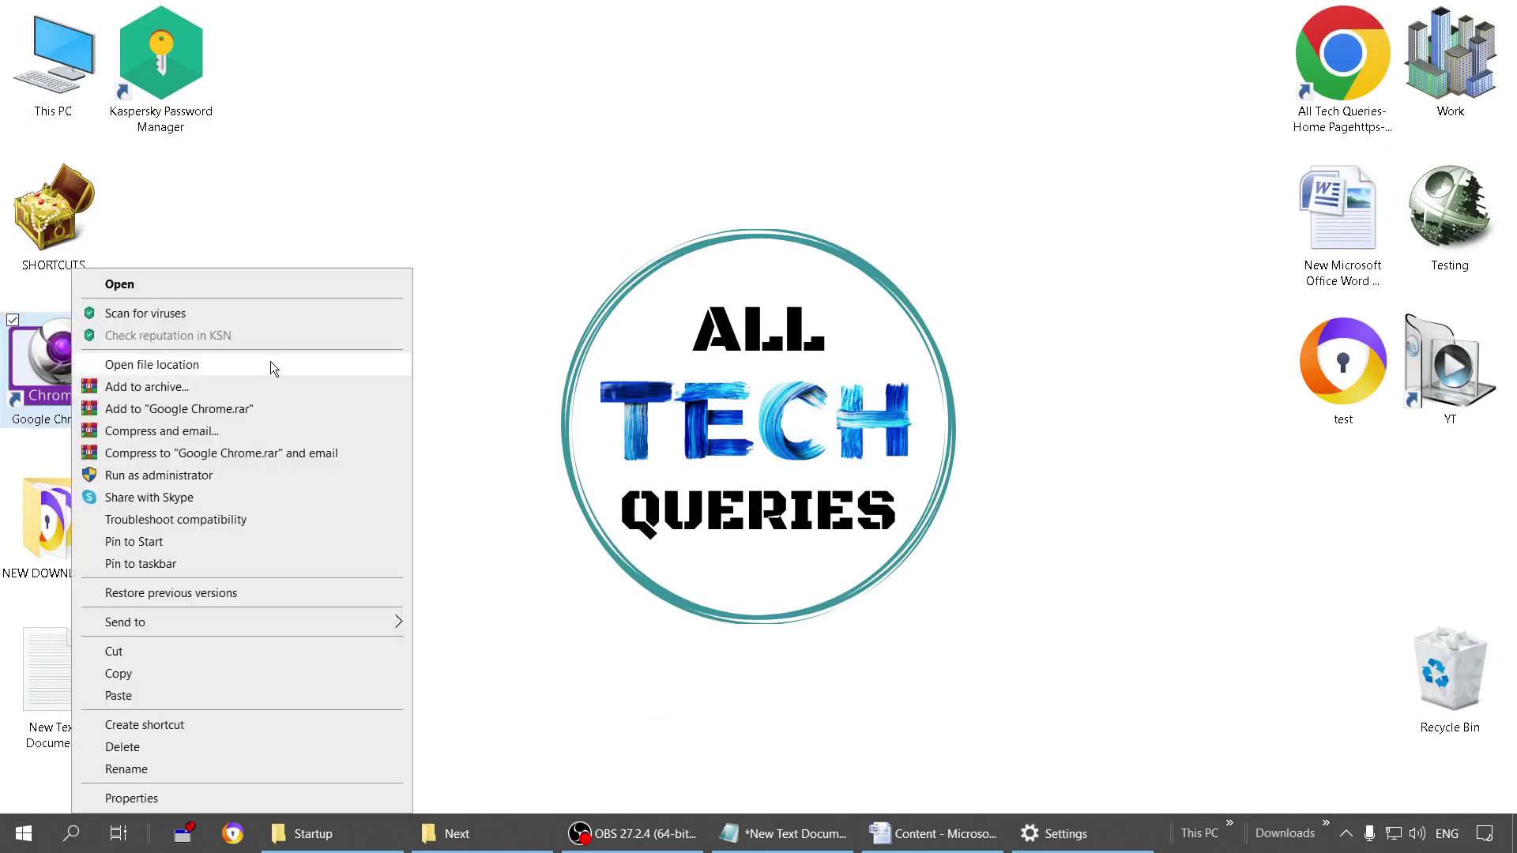
left_click(212, 367)
left_click(371, 432)
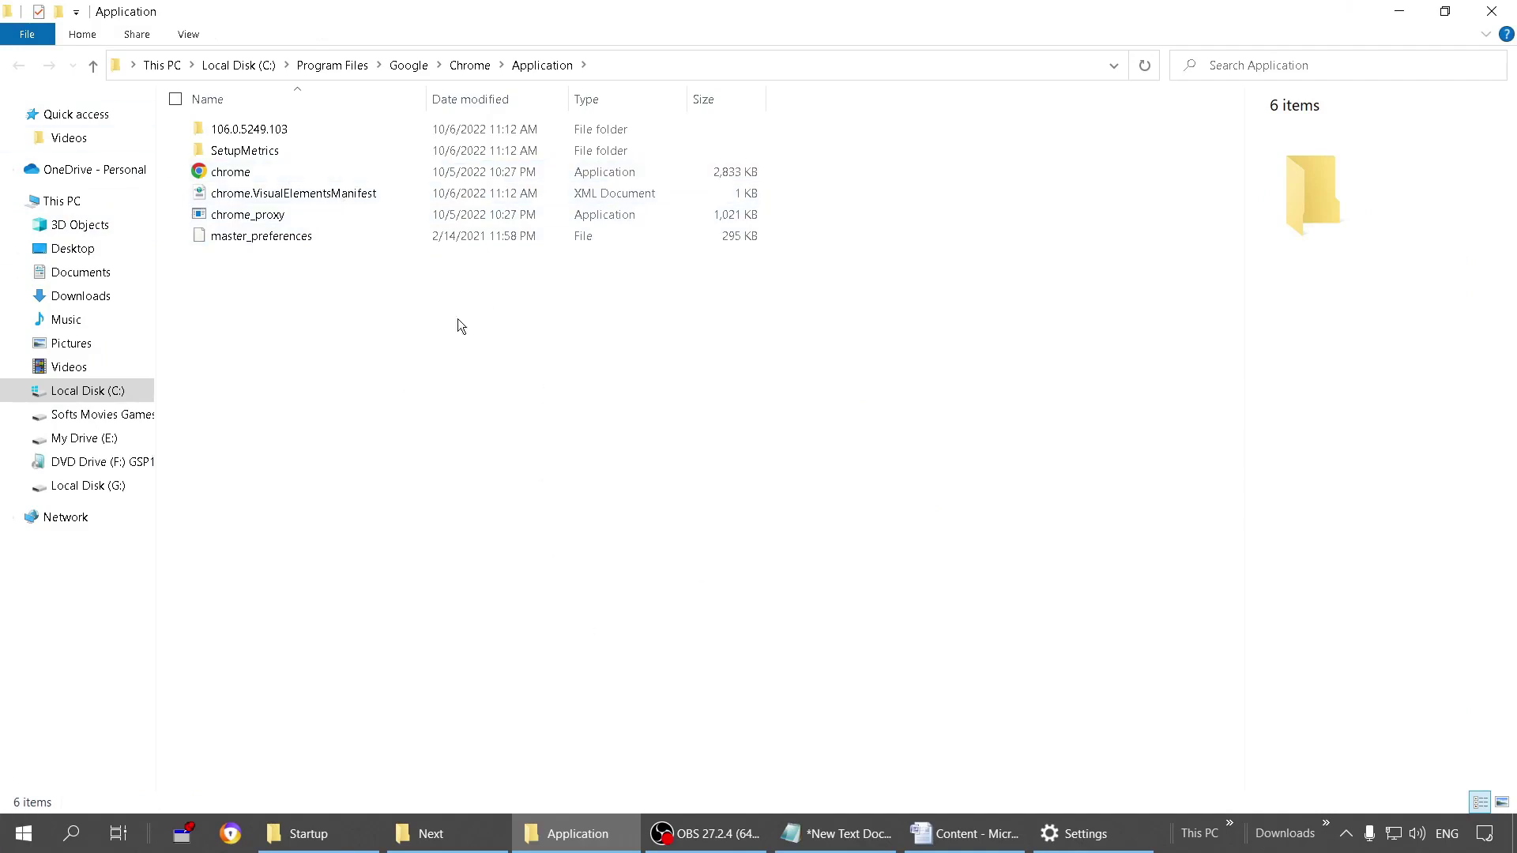
Step: Copy chrome.exe from Chrome\Application and paste it into the Startup folder
right_click(203, 172)
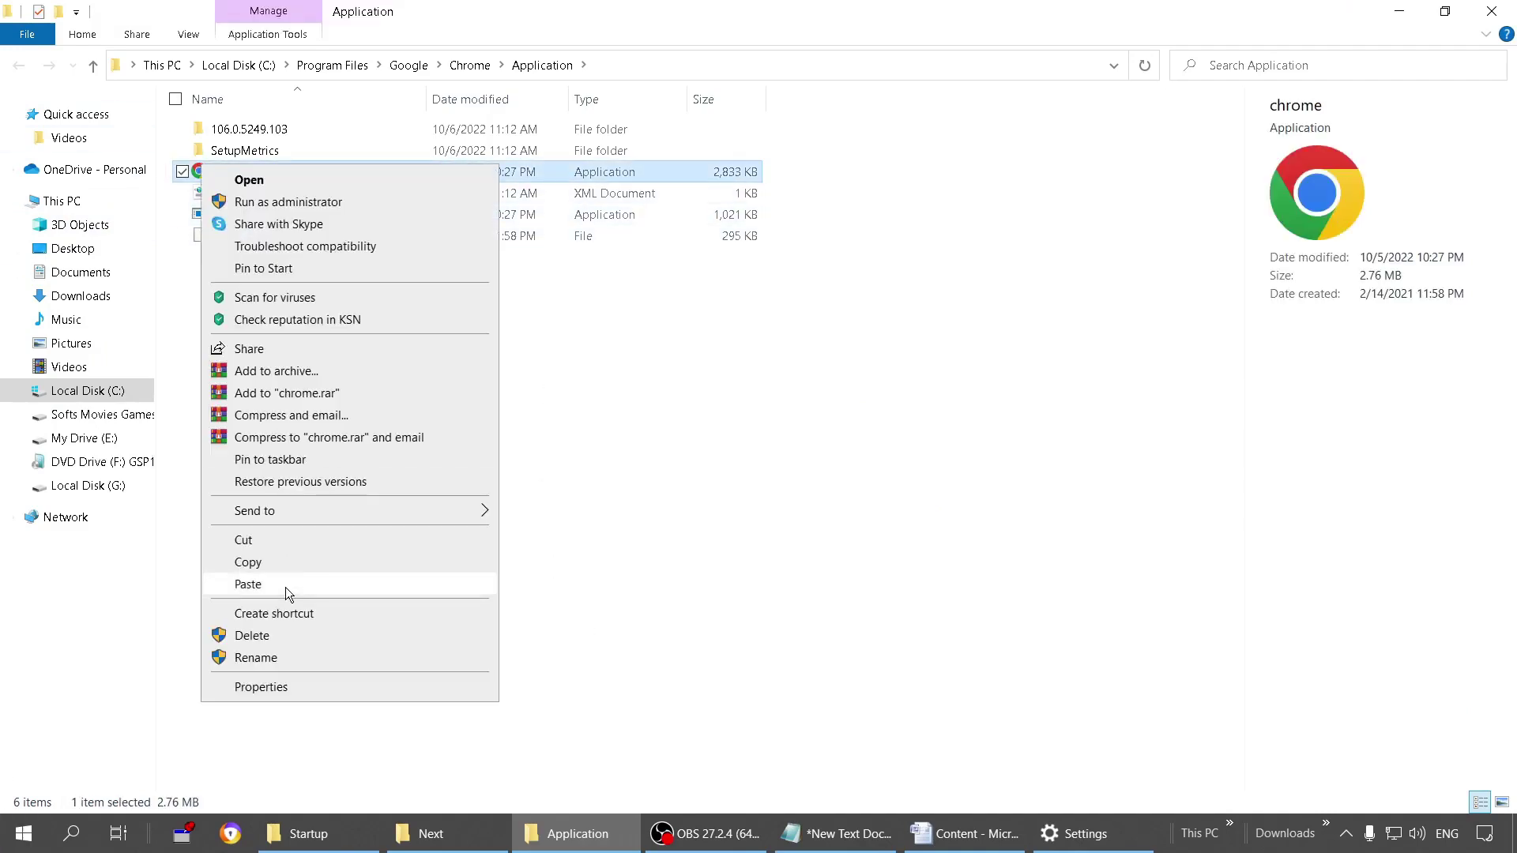
left_click(281, 563)
left_click(308, 834)
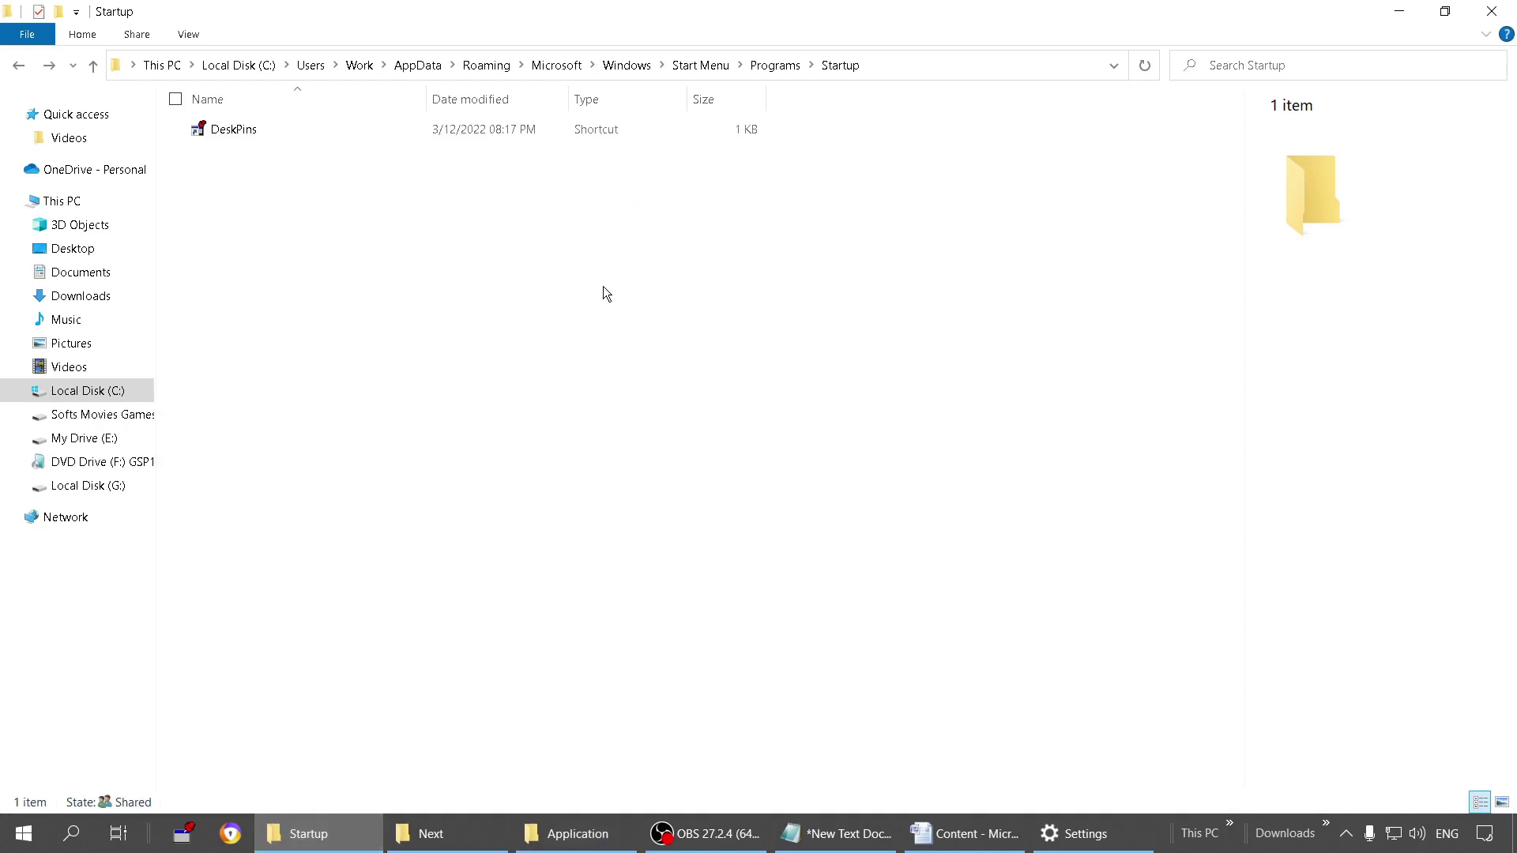
right_click(384, 373)
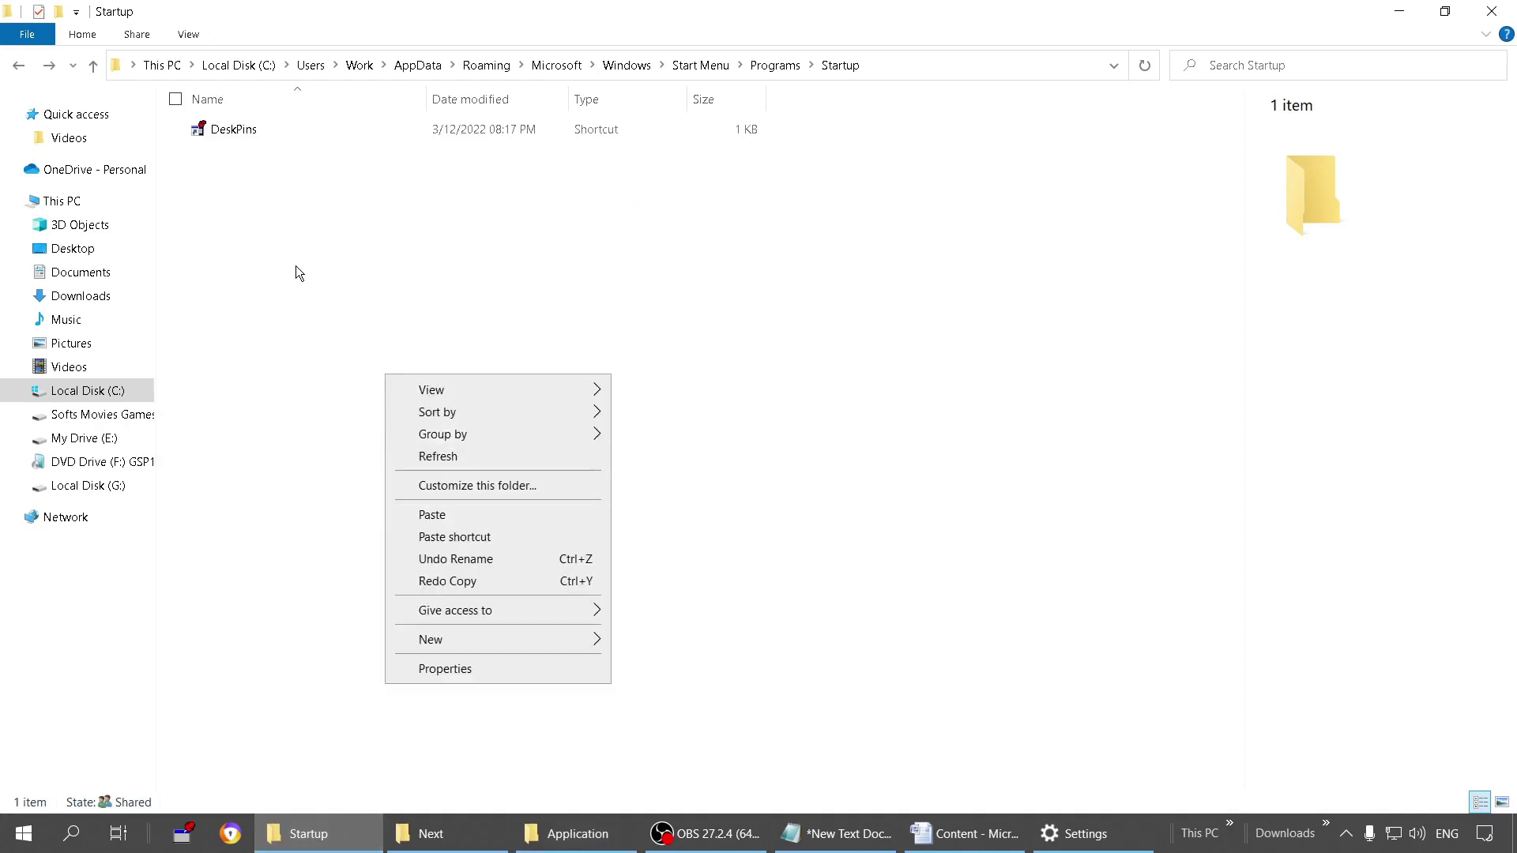
left_click(427, 514)
left_click(537, 507)
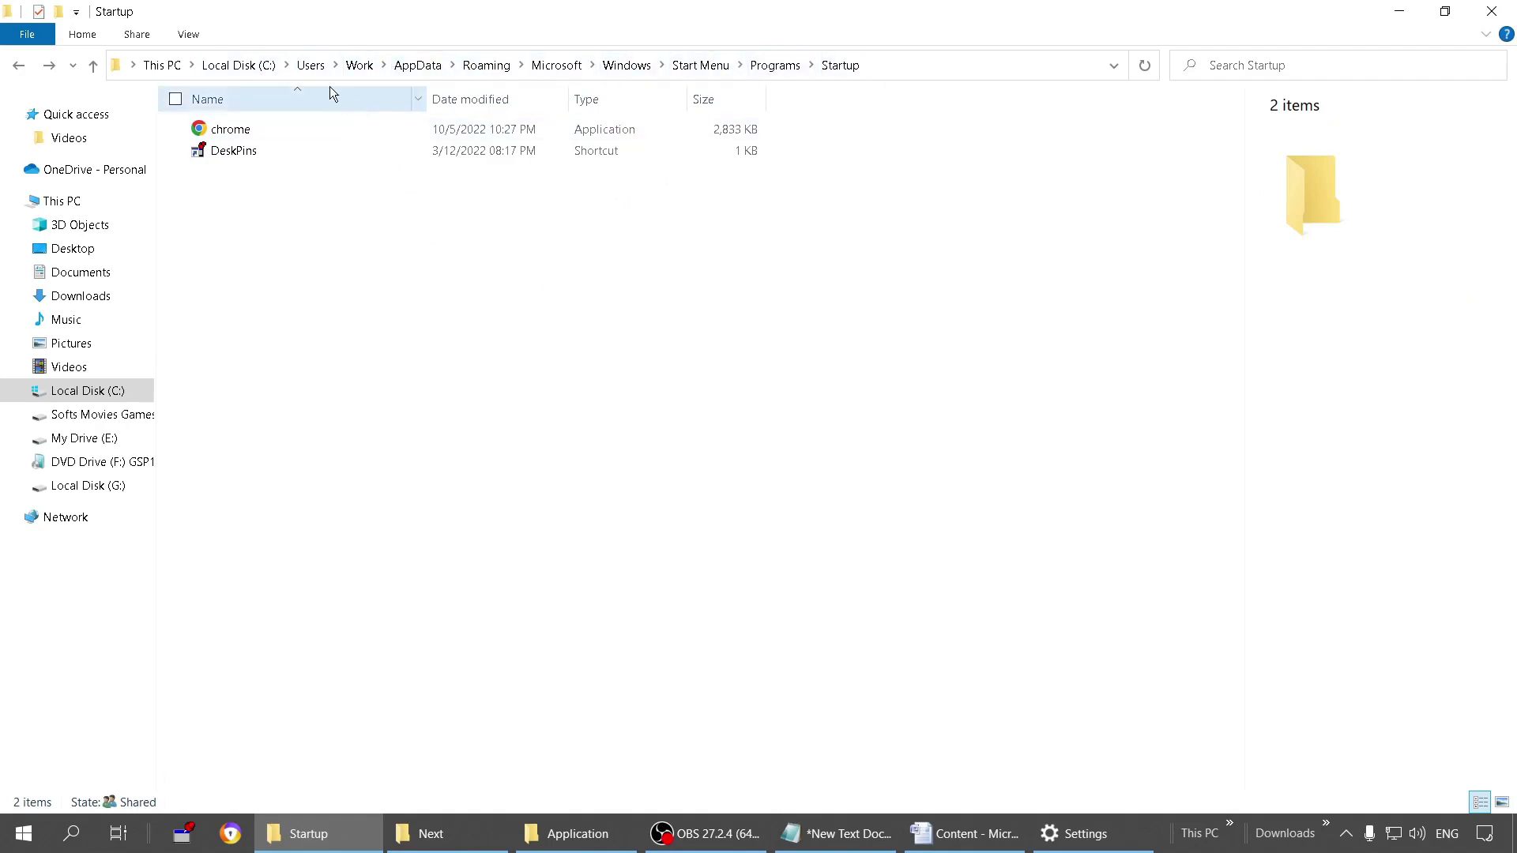
left_click(352, 71)
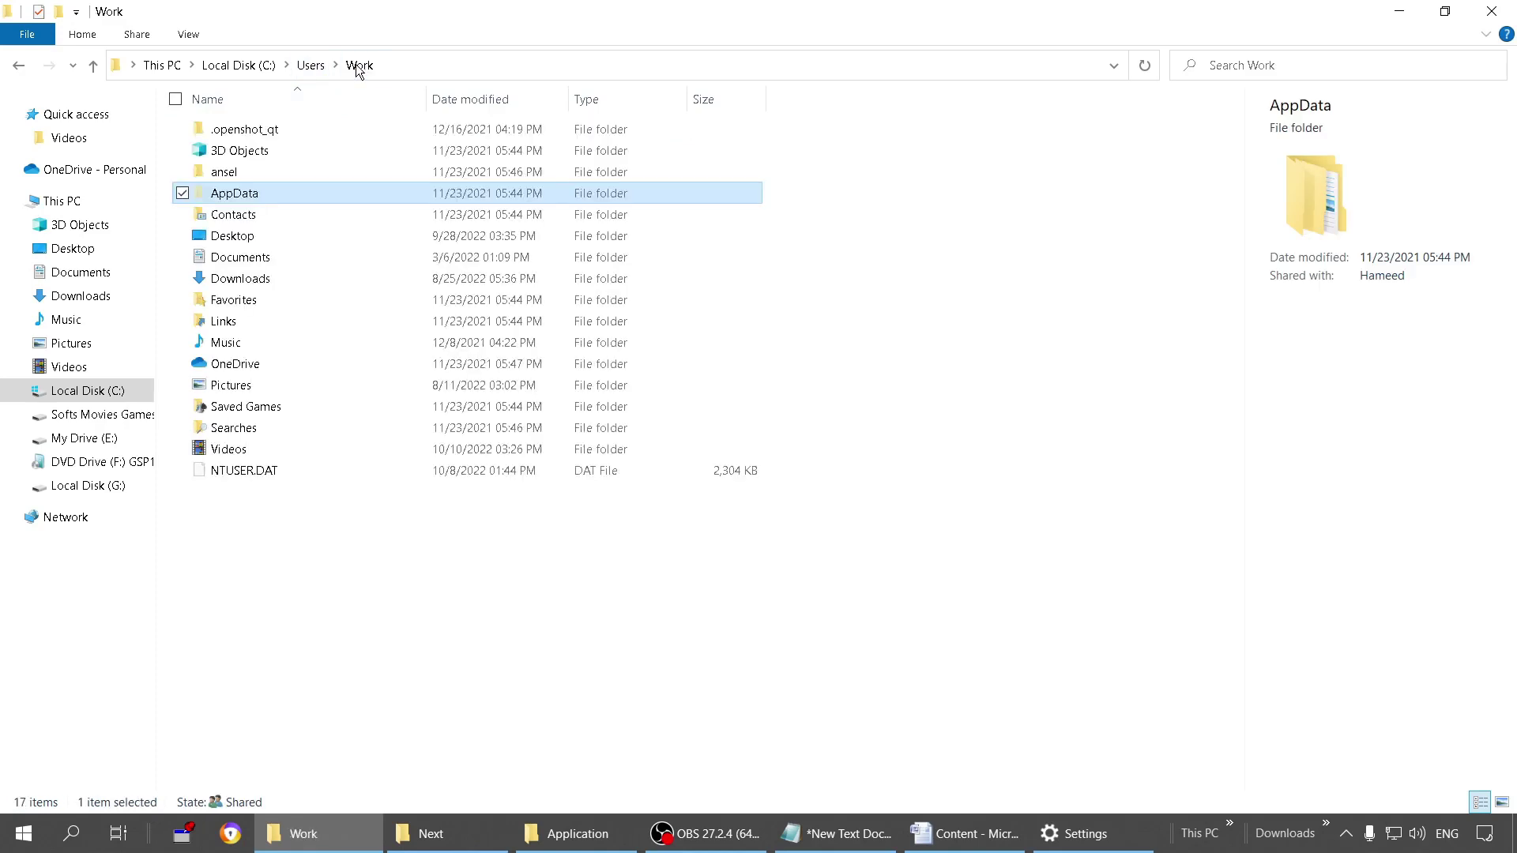
left_click(255, 196)
left_click(22, 63)
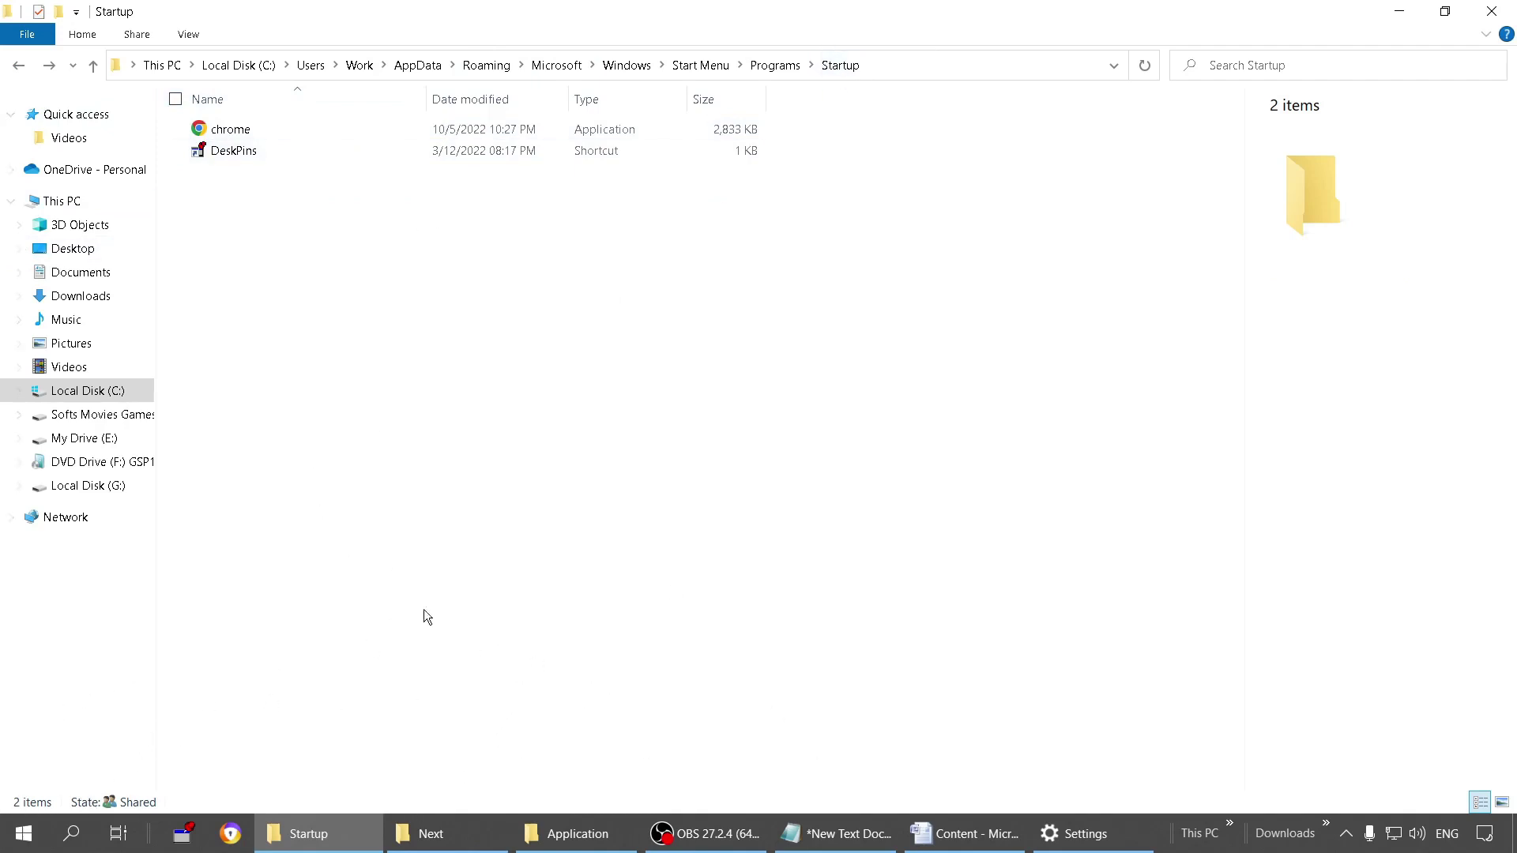
Step: Search 'run' and open the Run dialog, moved to the screen centre
left_click(71, 833)
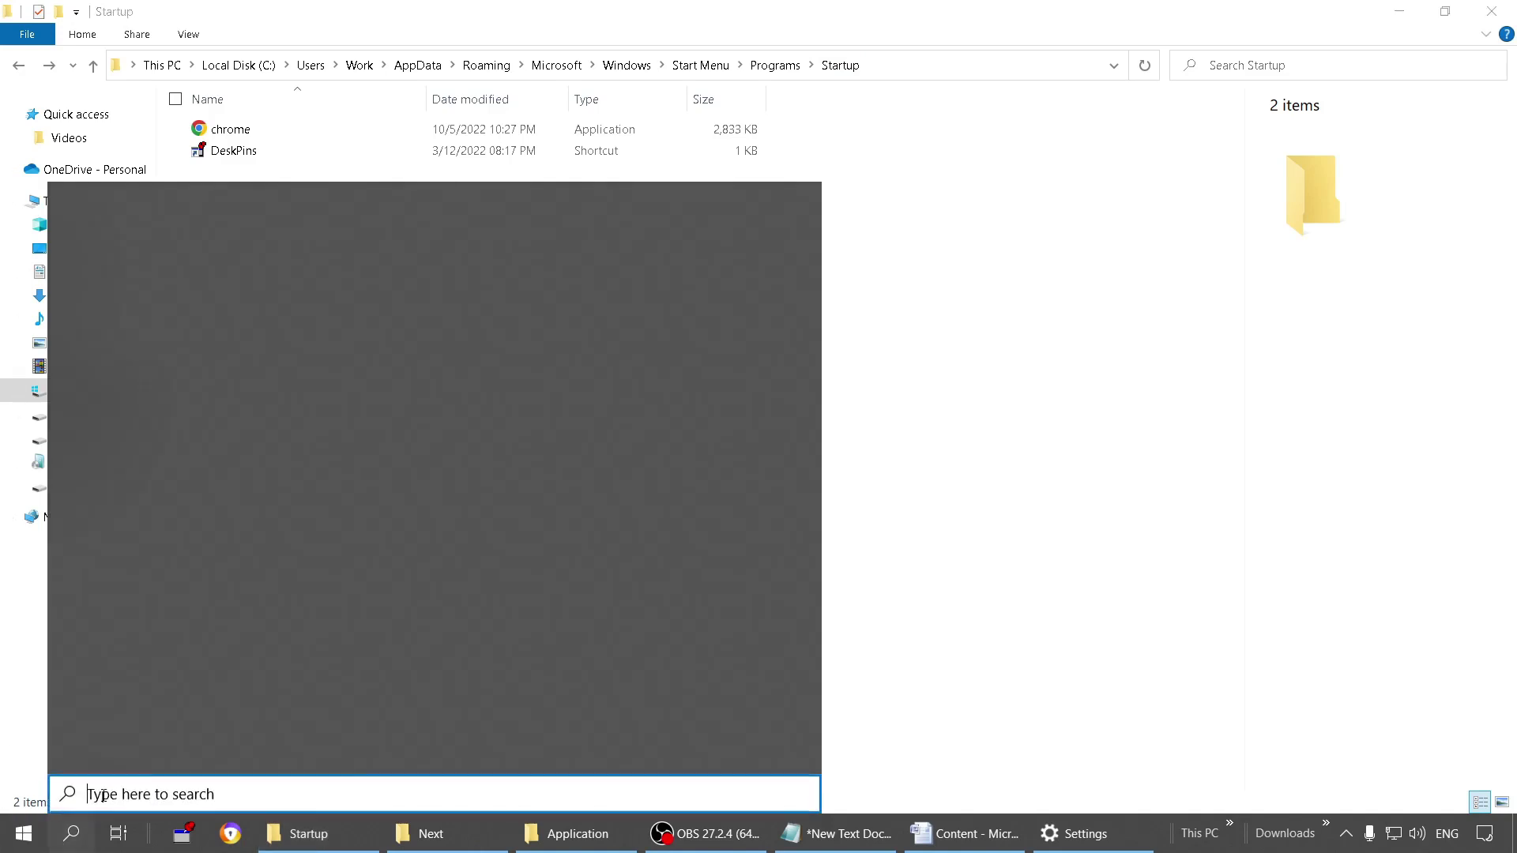
type("run")
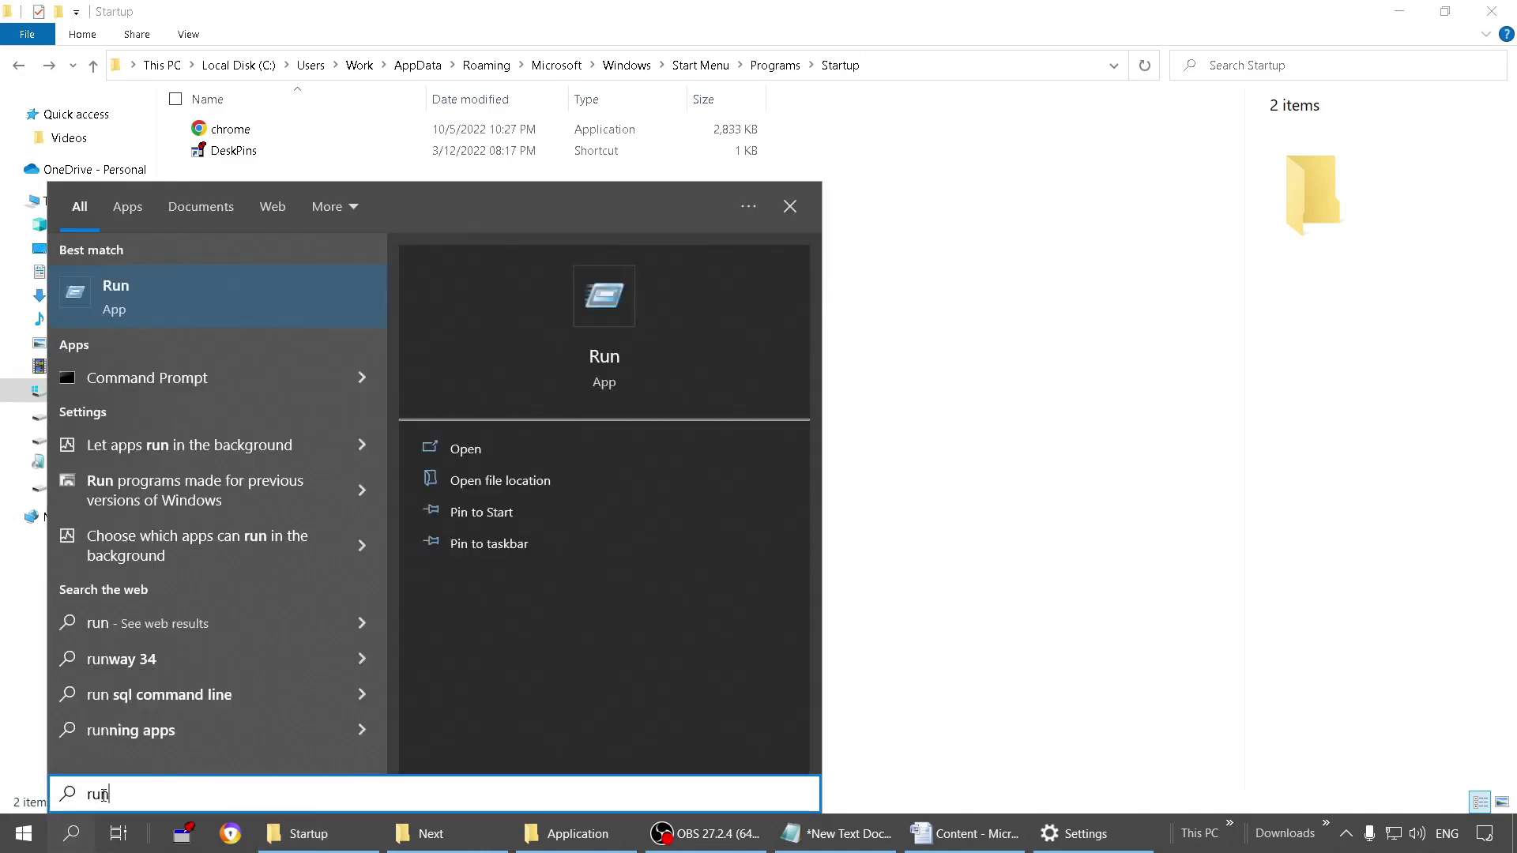
key("Return")
left_click_drag(142, 619, 757, 301)
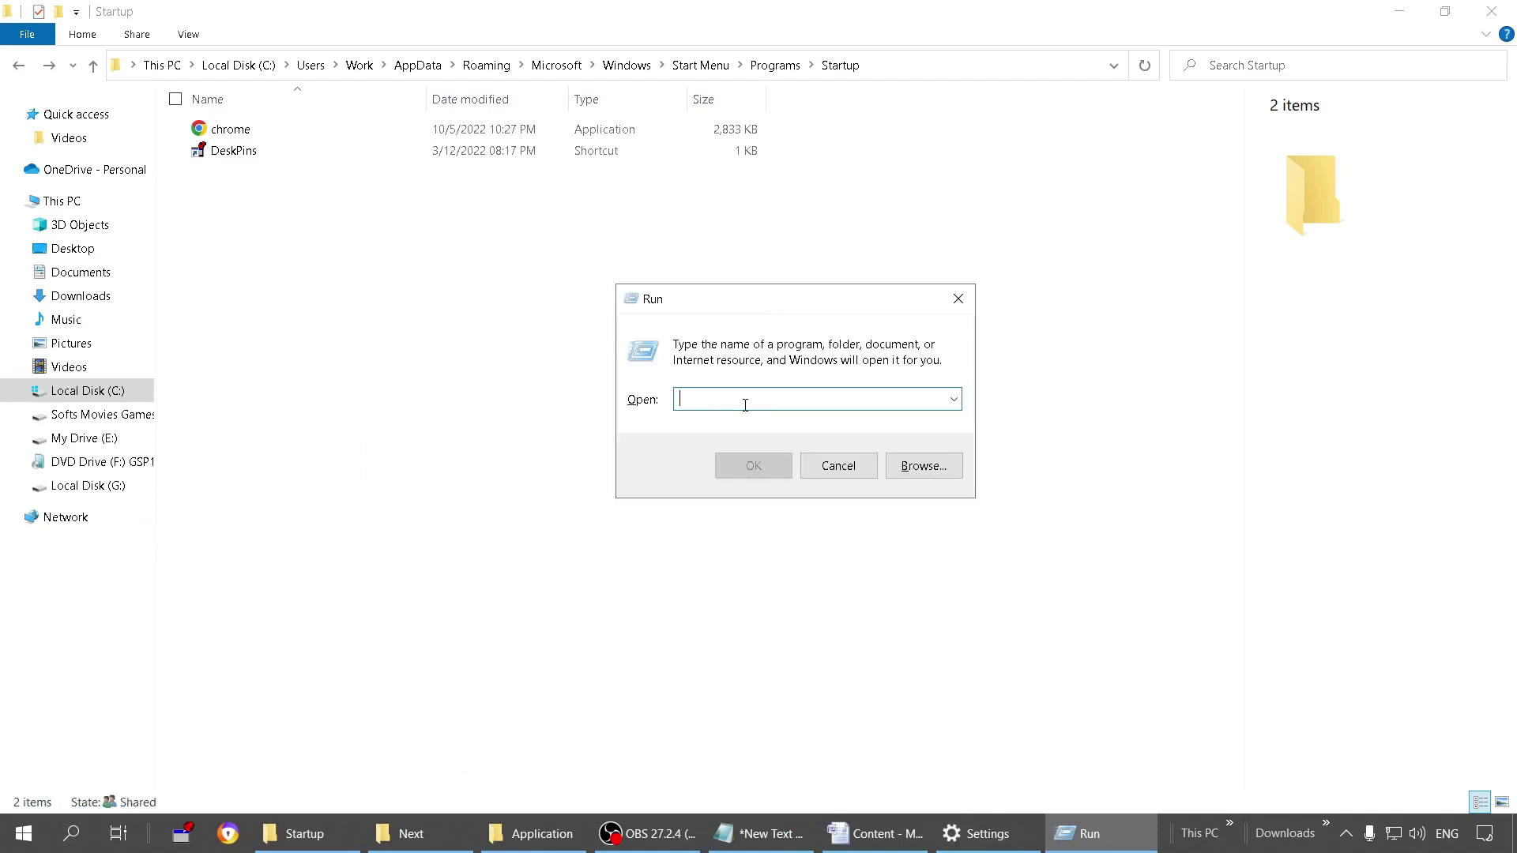
Step: Copy shell:startup from the Notepad notes into Run and execute it
left_click(762, 833)
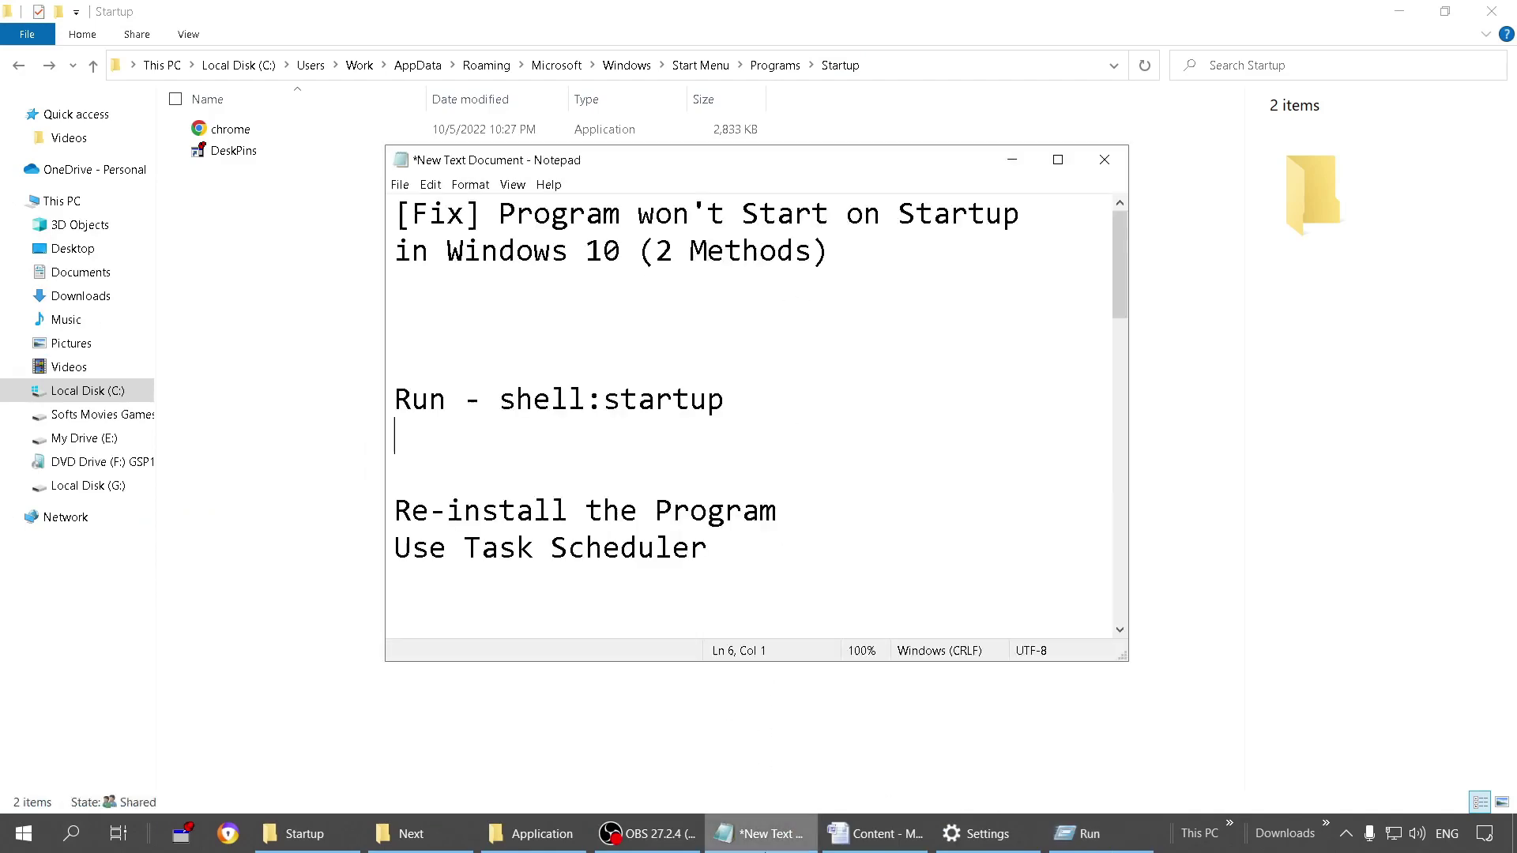
left_click_drag(729, 403, 496, 403)
left_click(1012, 160)
type("shell:startup")
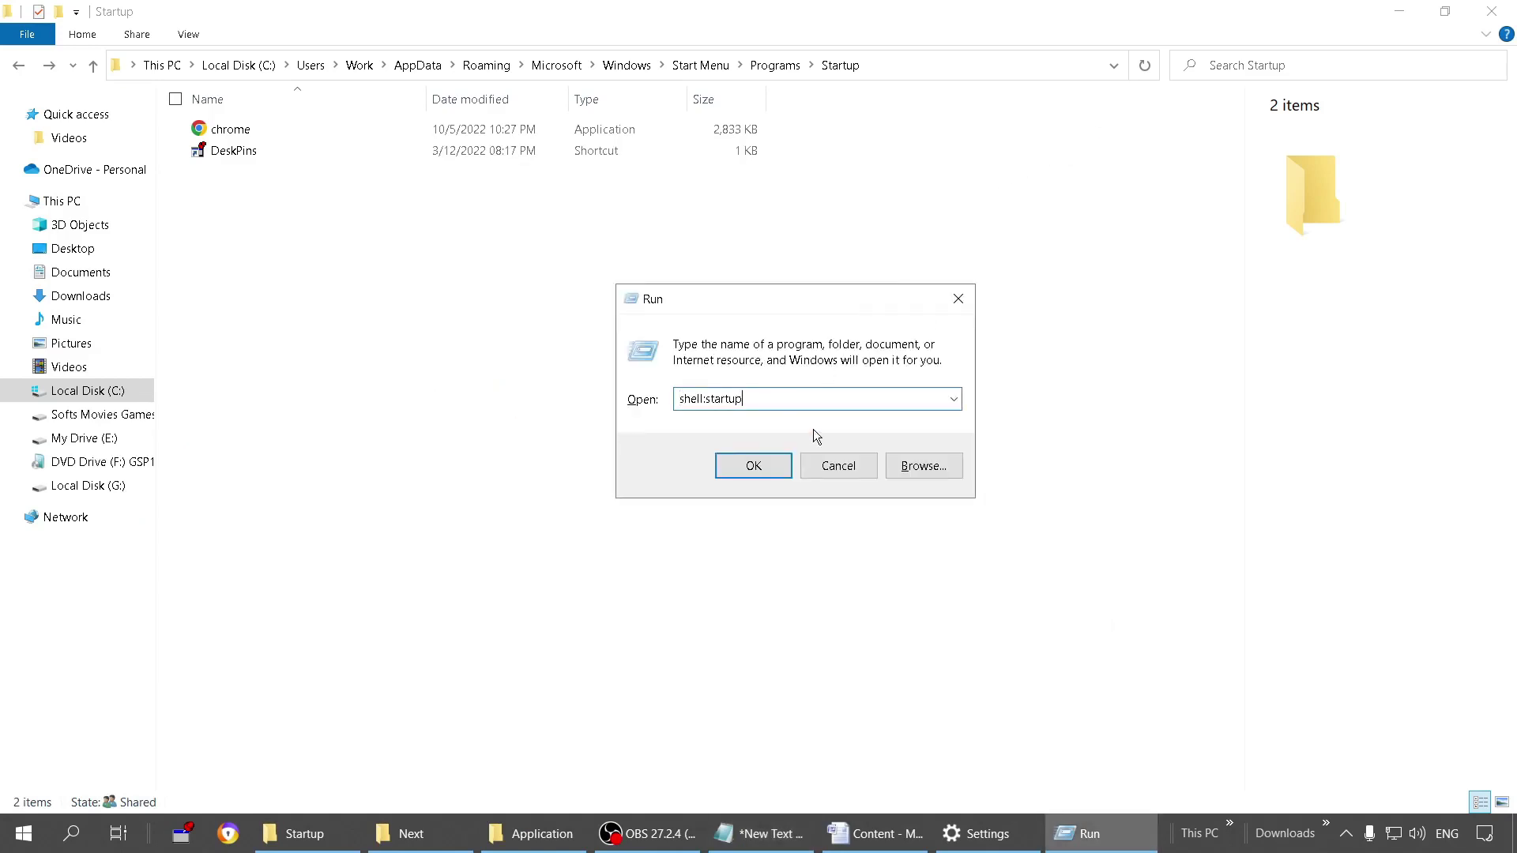
left_click(755, 466)
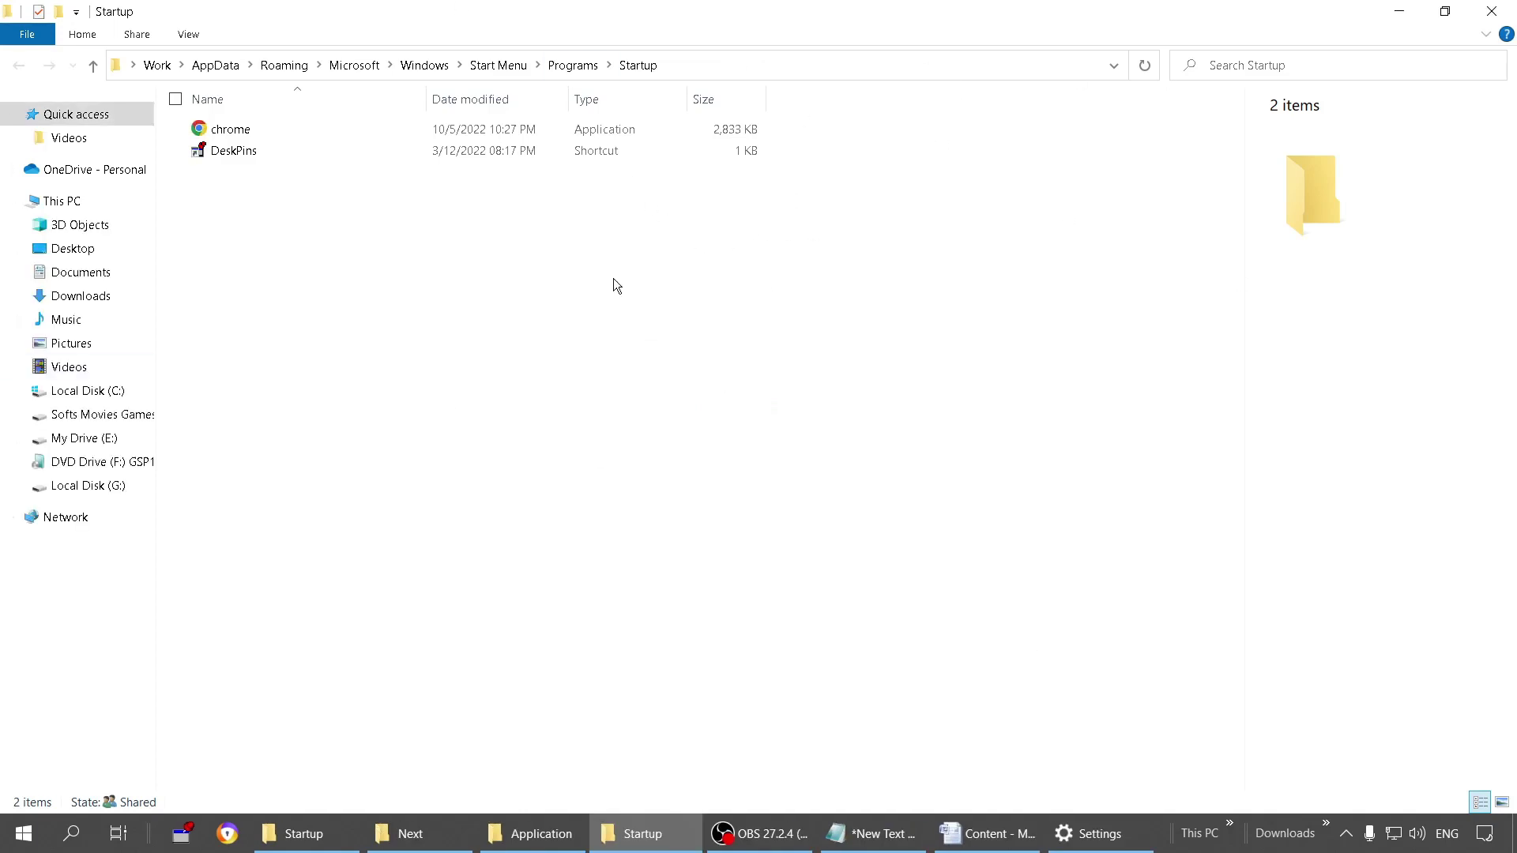
Step: Close the duplicate Startup window, minimize Explorer, then show and minimize the Startup Apps page
left_click(1492, 11)
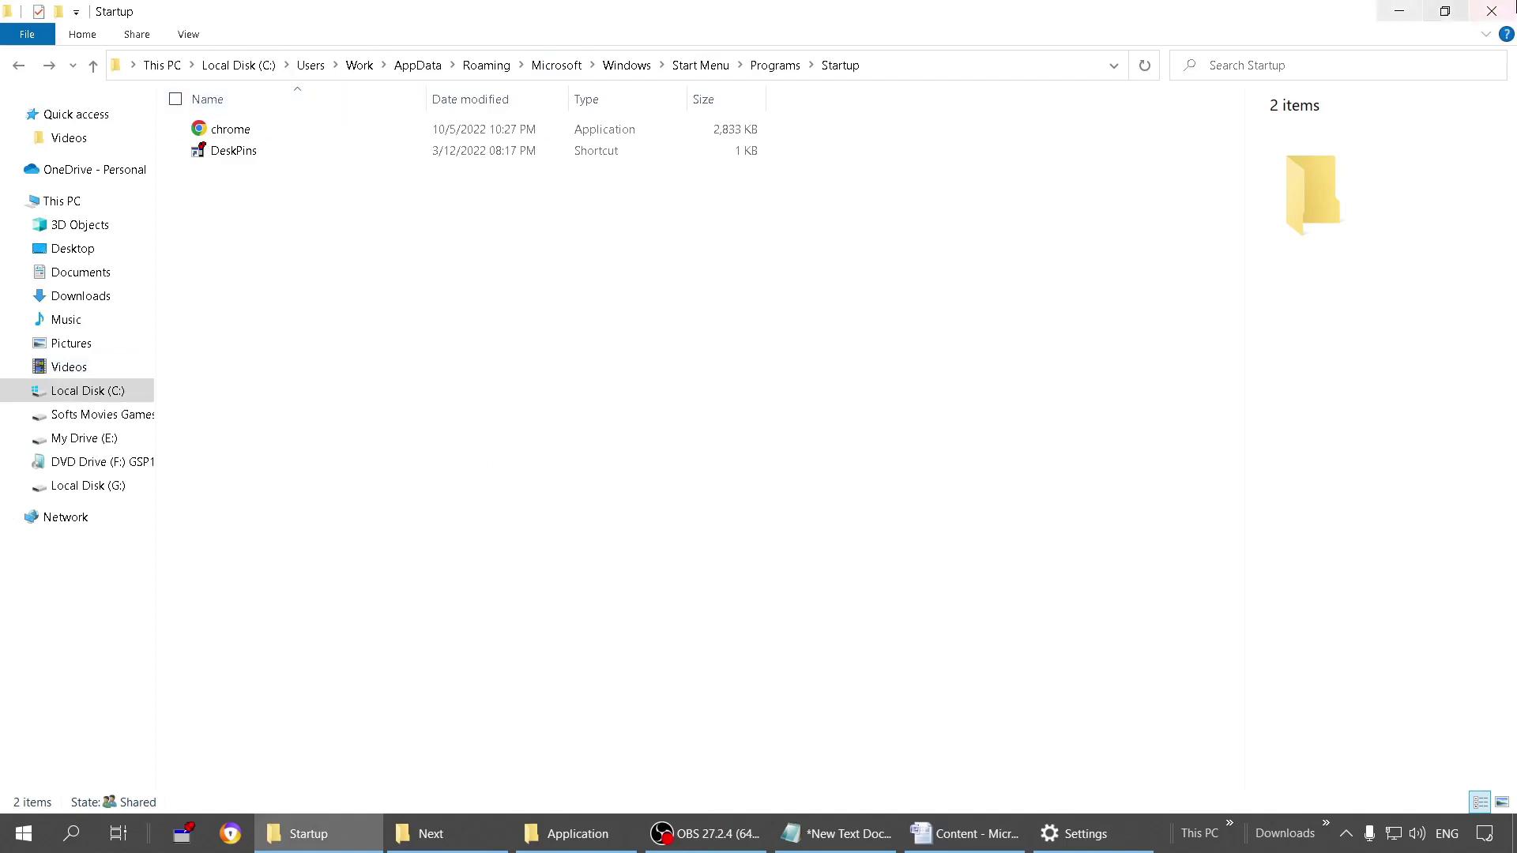
left_click(1422, 8)
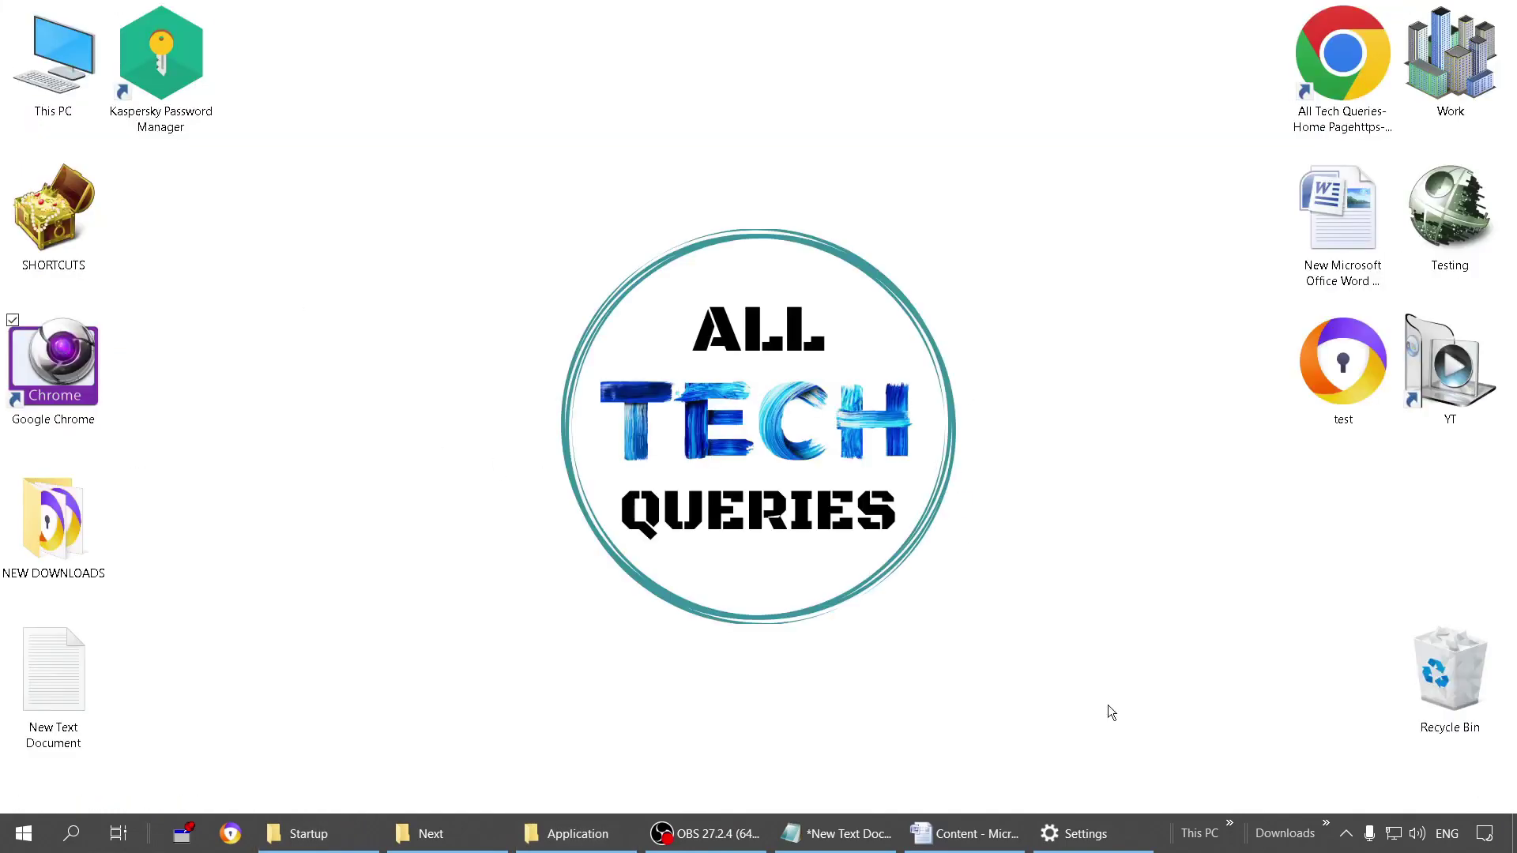
left_click(1082, 833)
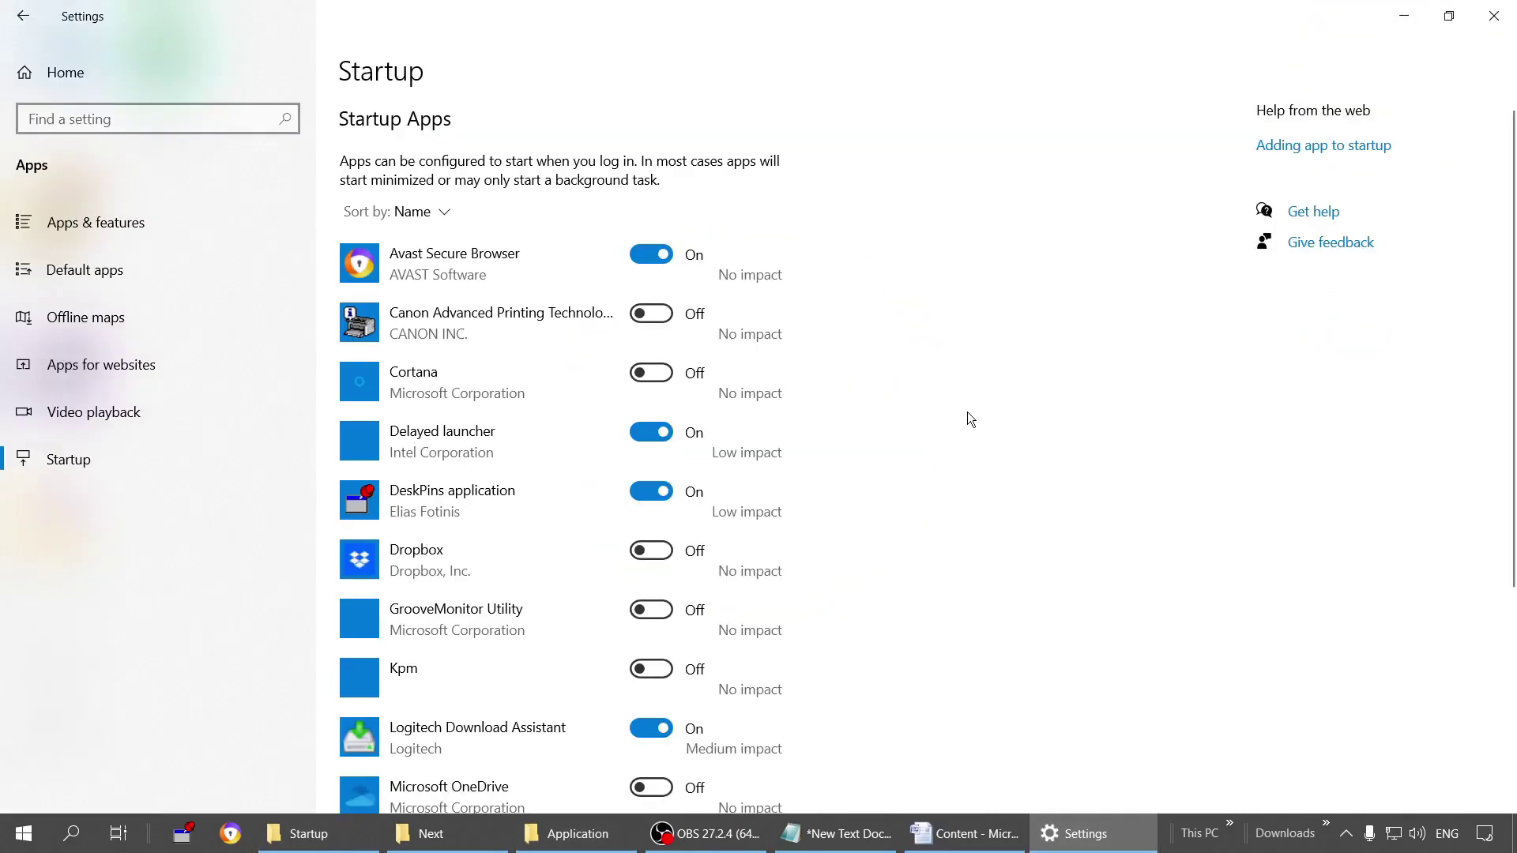
key("super+Down")
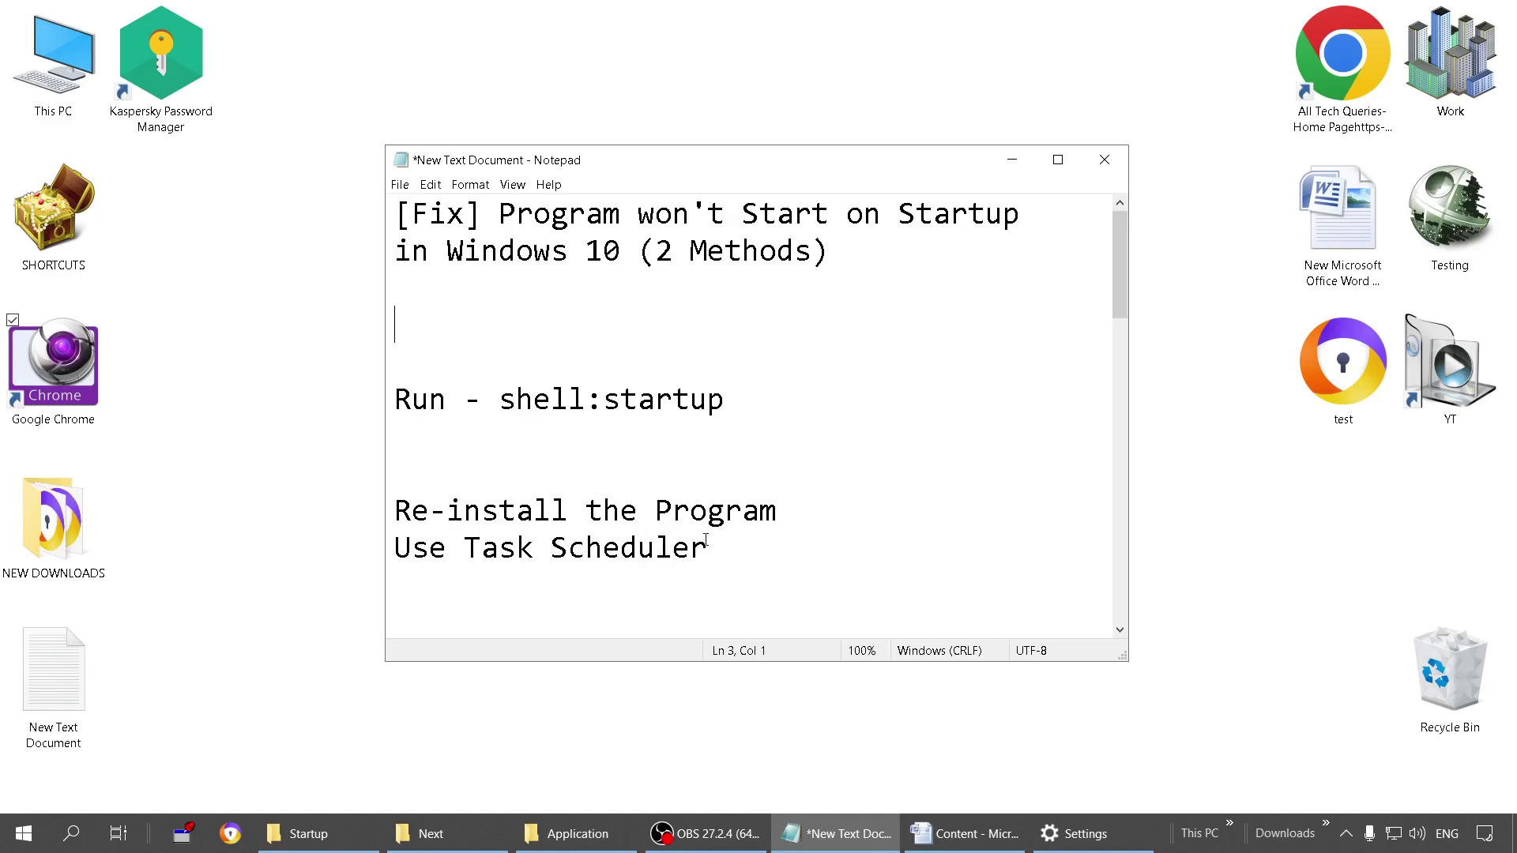
Step: Select 'Task Scheduler' in the notes, deselect it, and minimize Notepad
left_click_drag(712, 552, 462, 547)
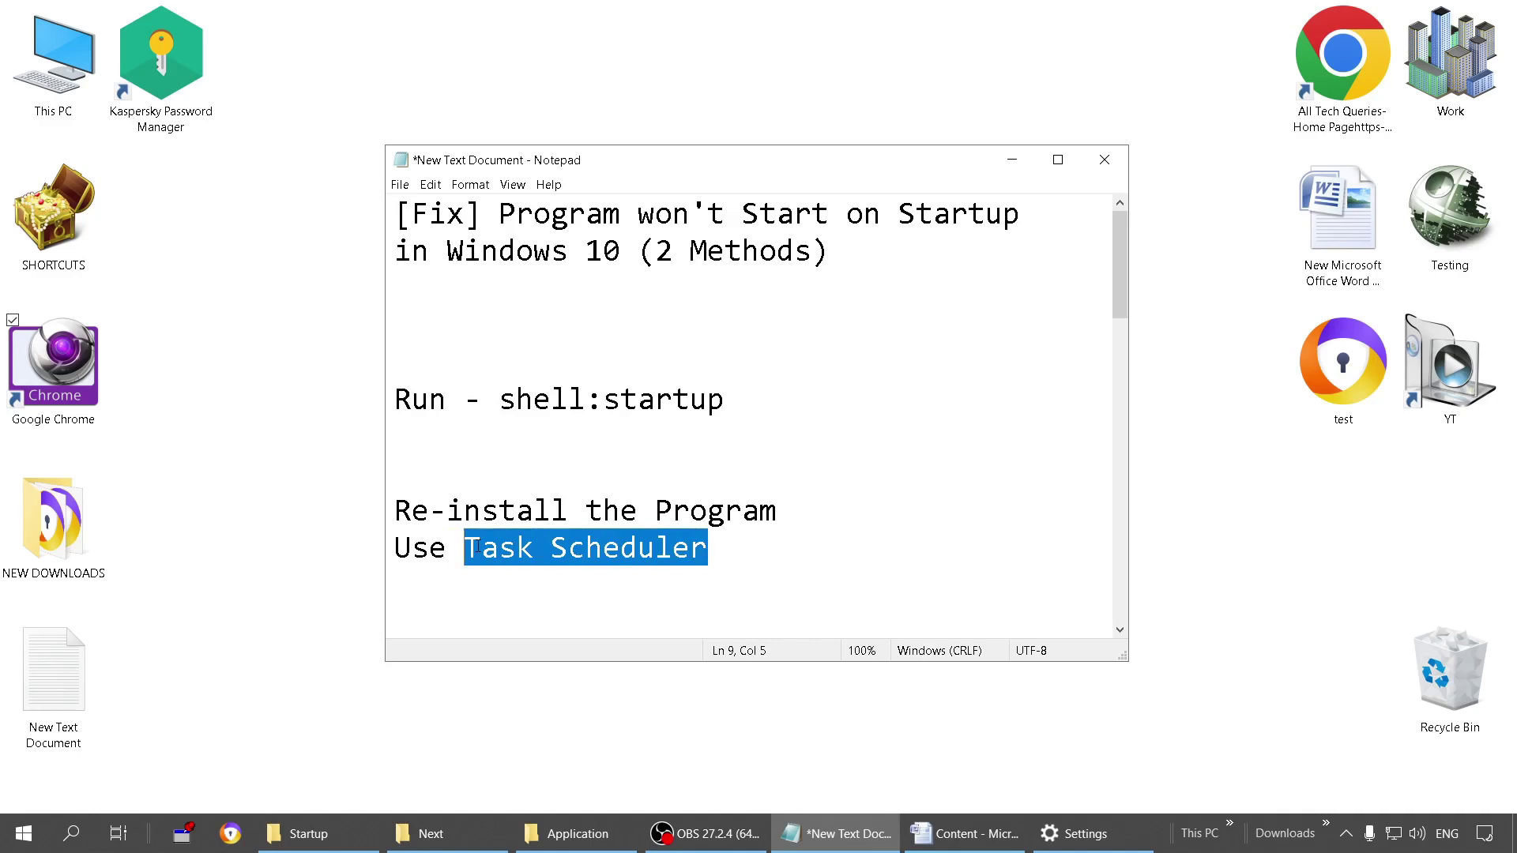
left_click(755, 344)
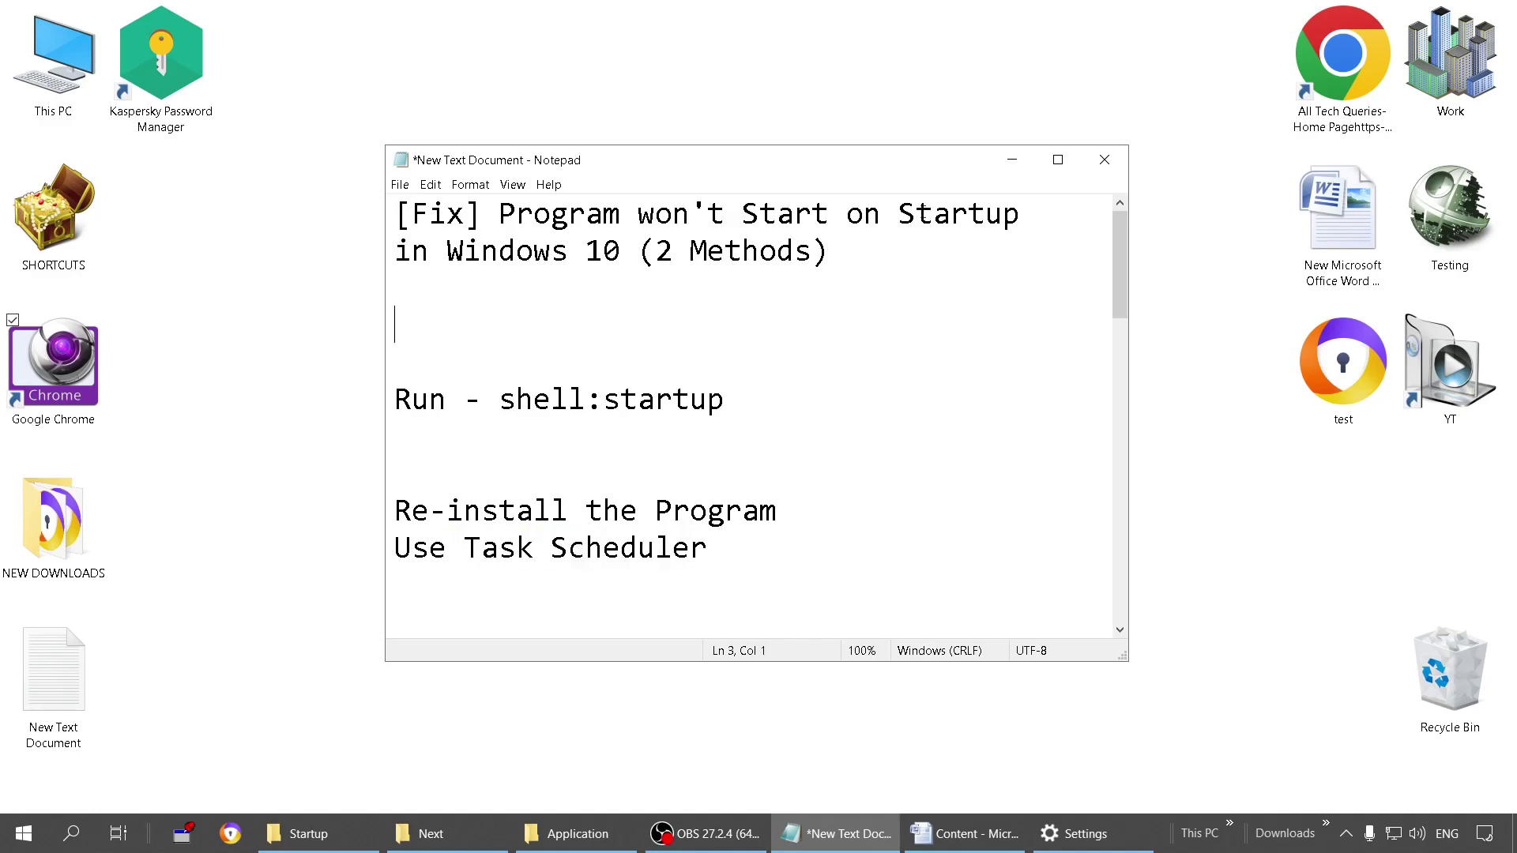
left_click(1011, 160)
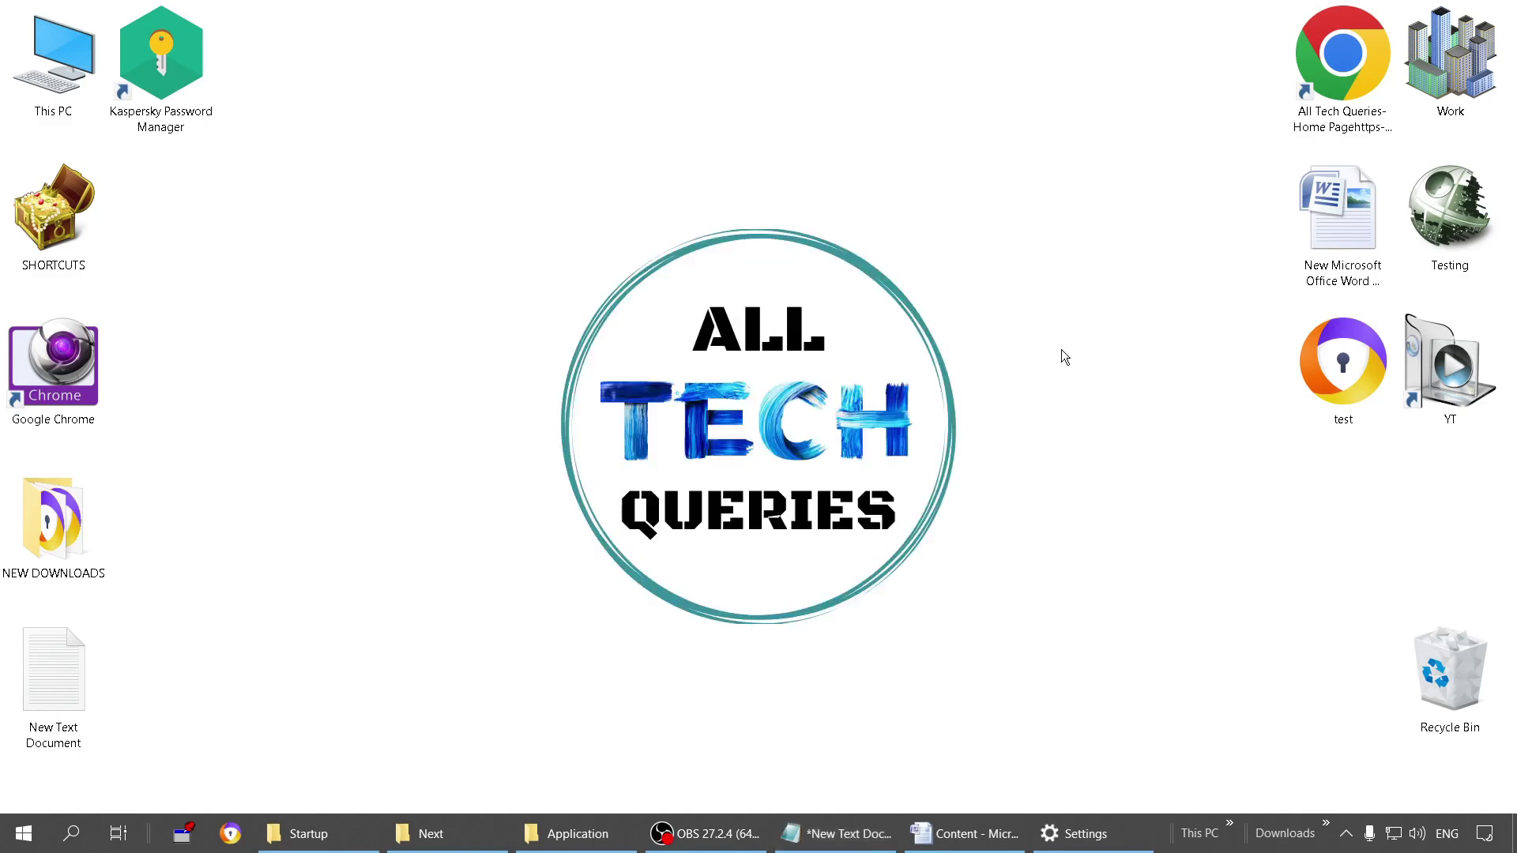